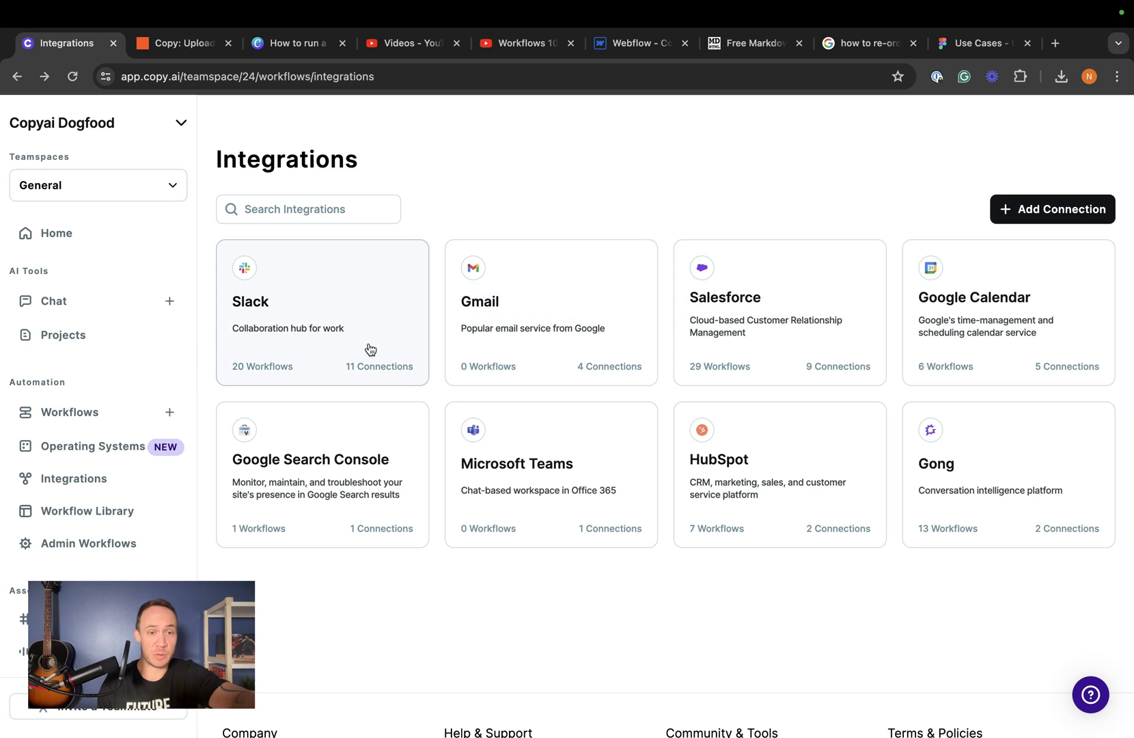
# - Start adding a new Slack connection from Copy.ai's Slack integration
pyautogui.click(371, 349)
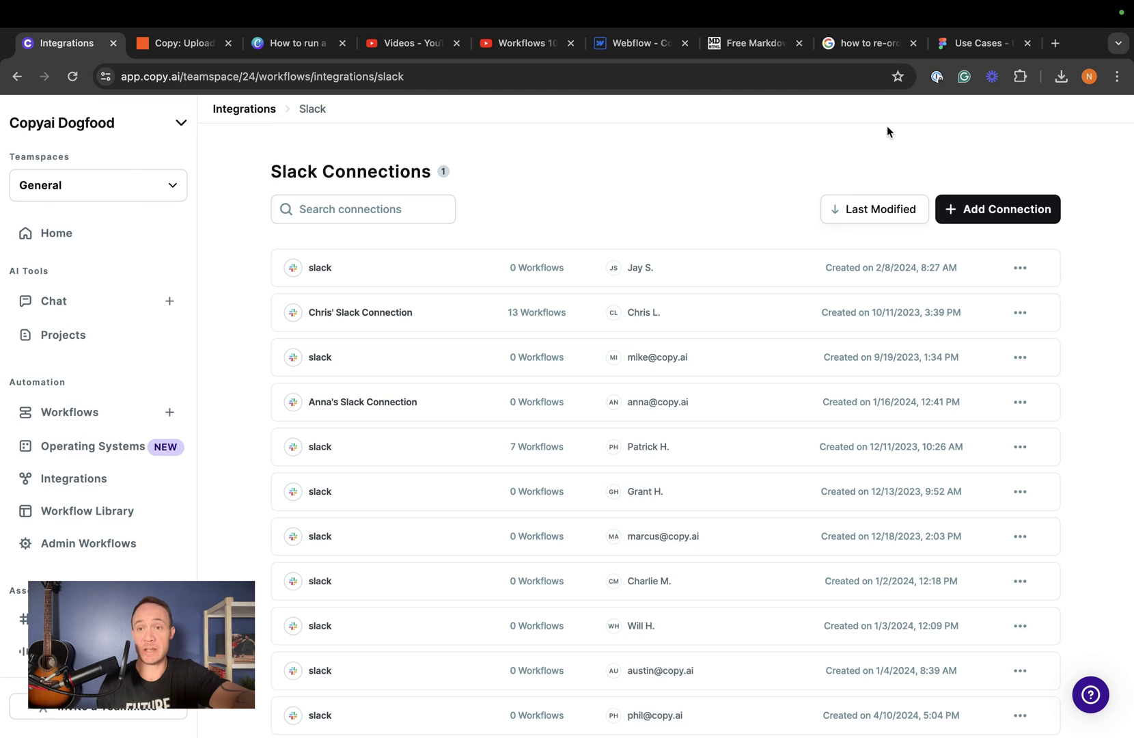
pyautogui.click(969, 211)
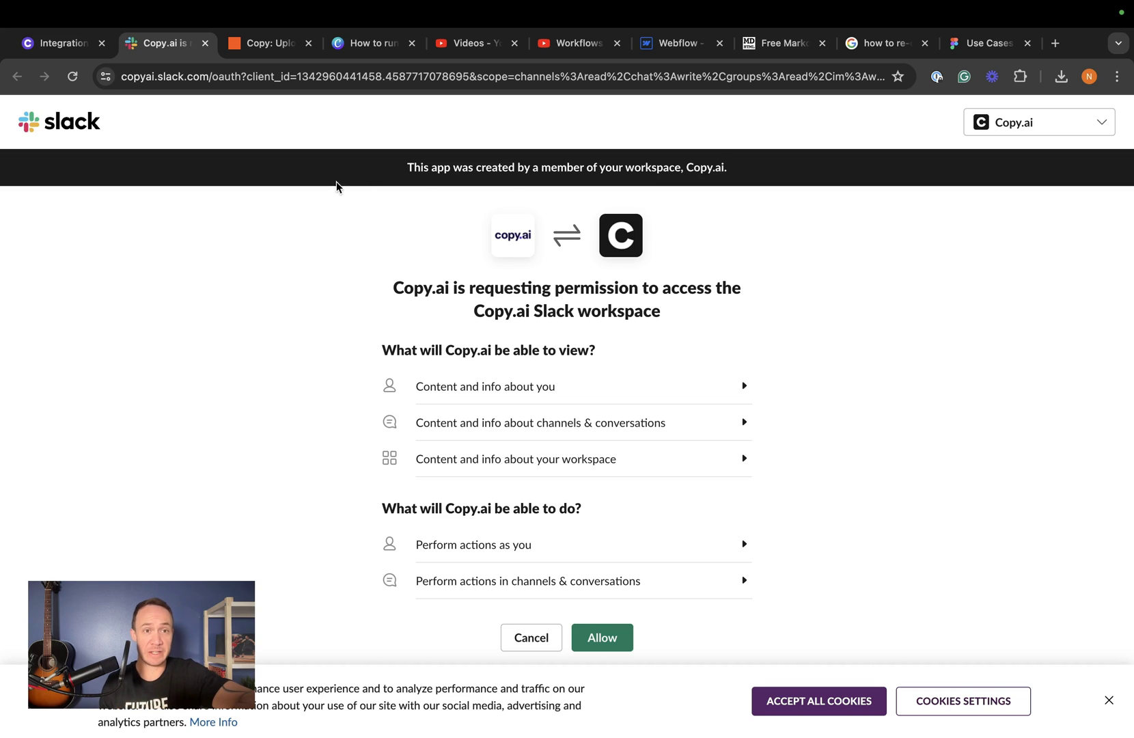
# - Switch to the 'Copy: Upload' Zapier zap, leaving Slack's permission request pending
pyautogui.click(254, 53)
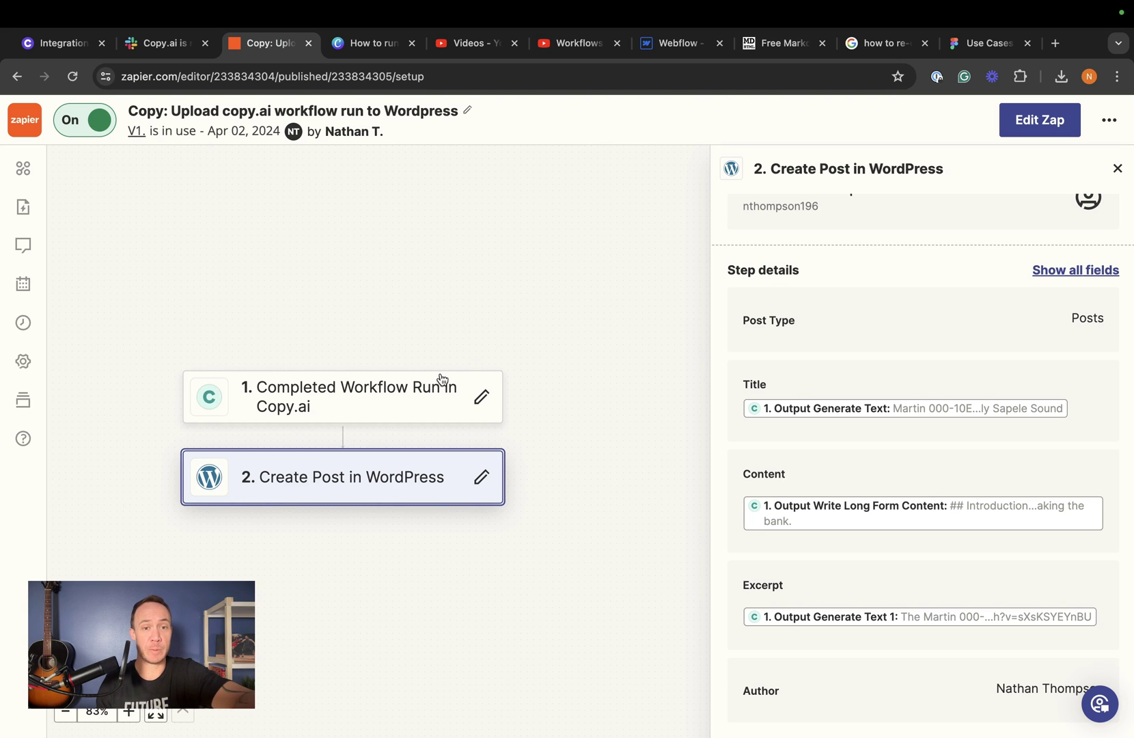
# - Review the existing zap's Copy.ai trigger and WordPress steps, then begin a new zap
pyautogui.click(414, 405)
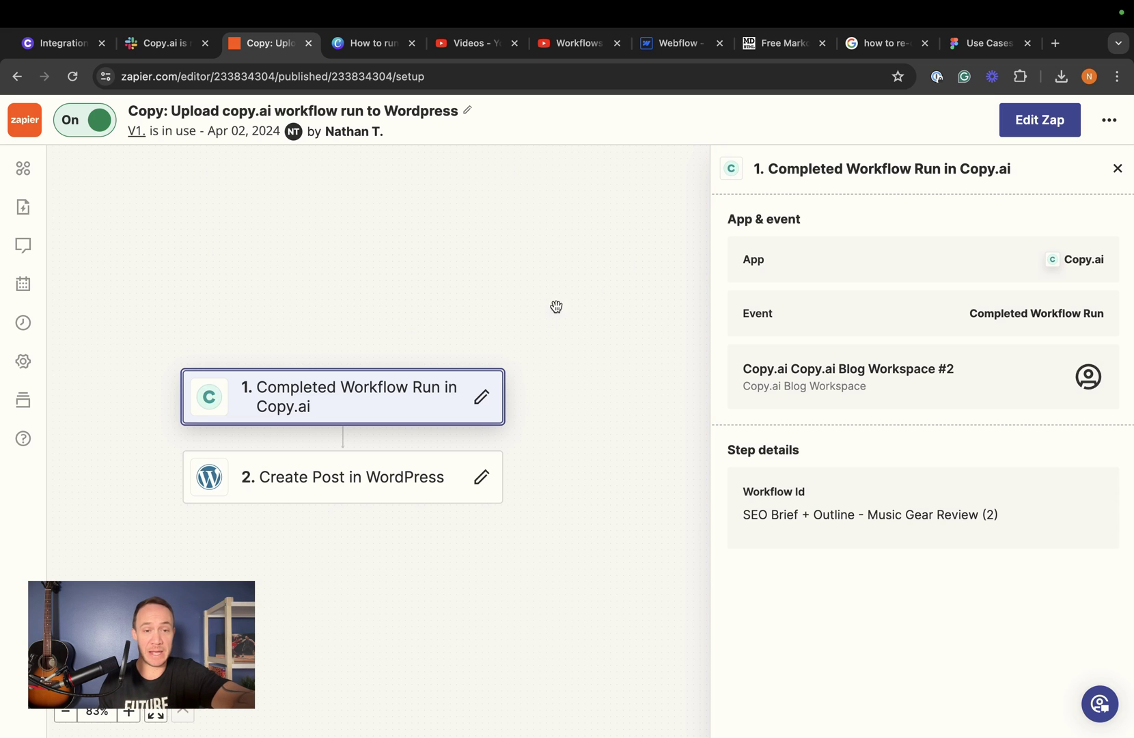
pyautogui.click(414, 470)
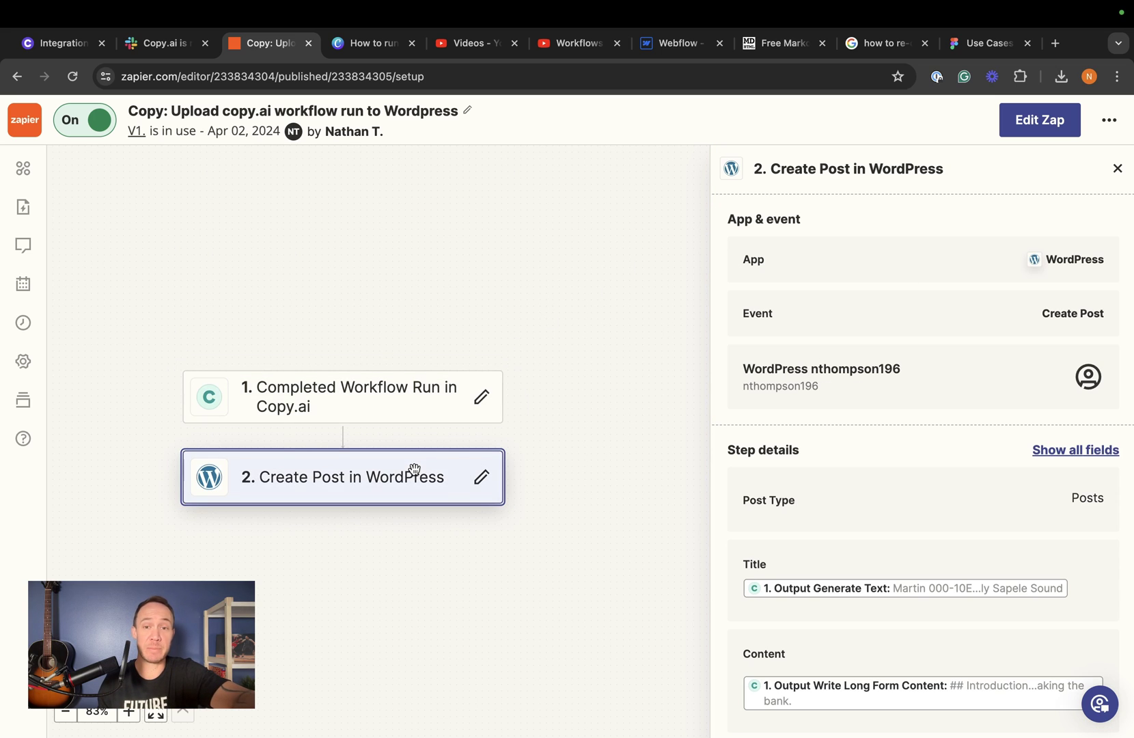
pyautogui.scroll(-3, 781, 457)
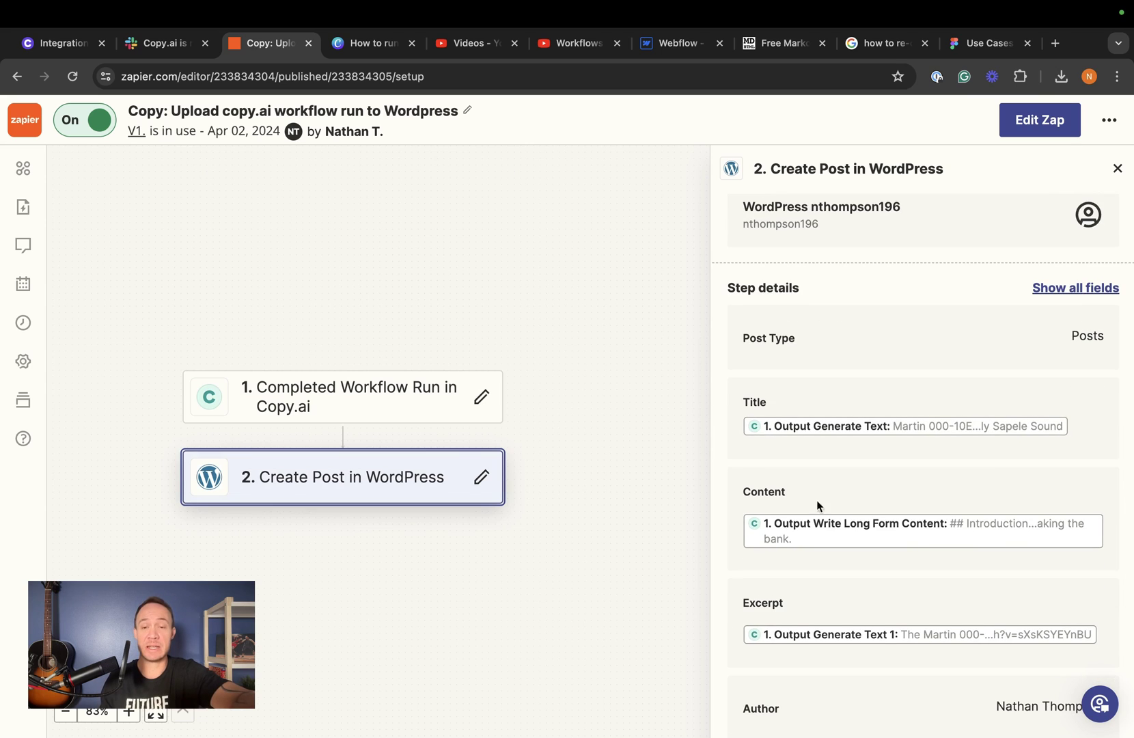
pyautogui.scroll(-1, 819, 529)
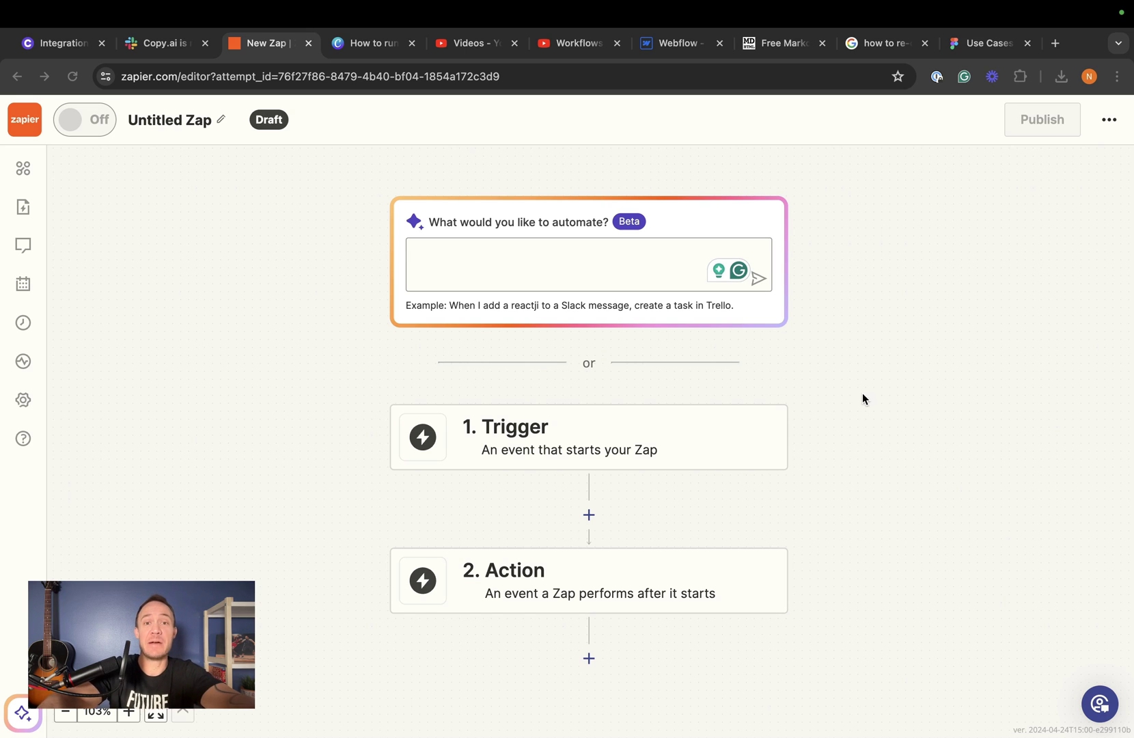
pyautogui.click(626, 258)
pyautogui.write('When a workflow ru')
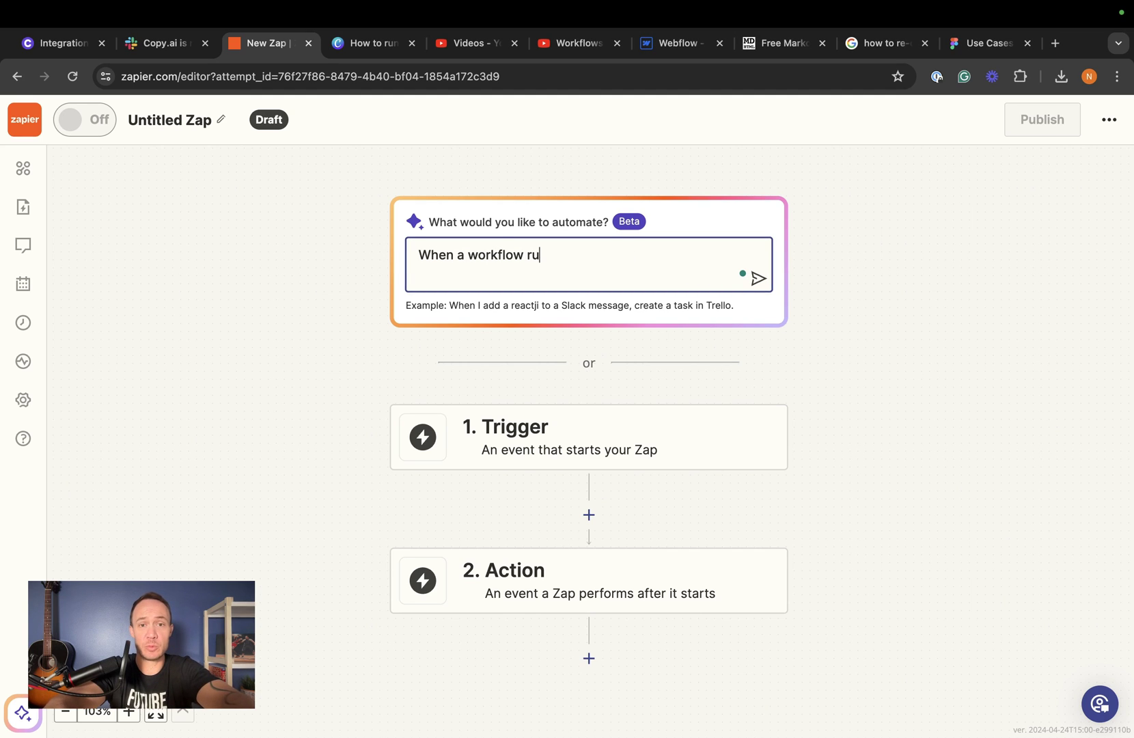
pyautogui.write('ns in Copy.ai, s')
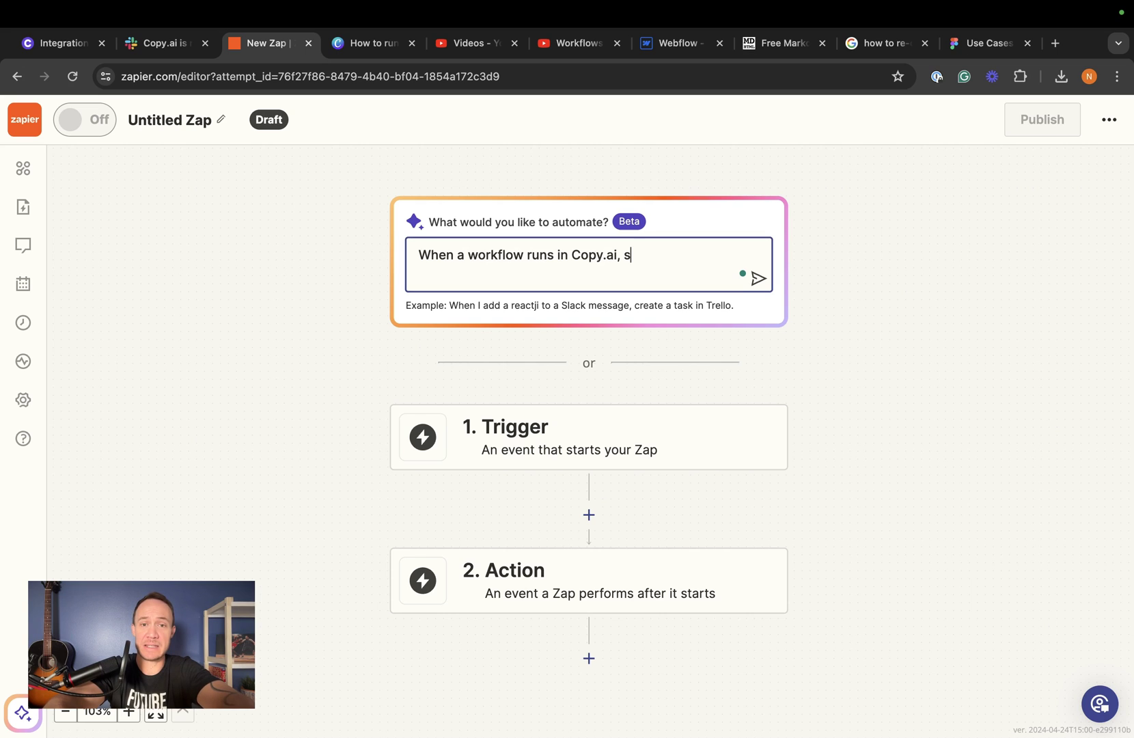
pyautogui.write('end the output to ')
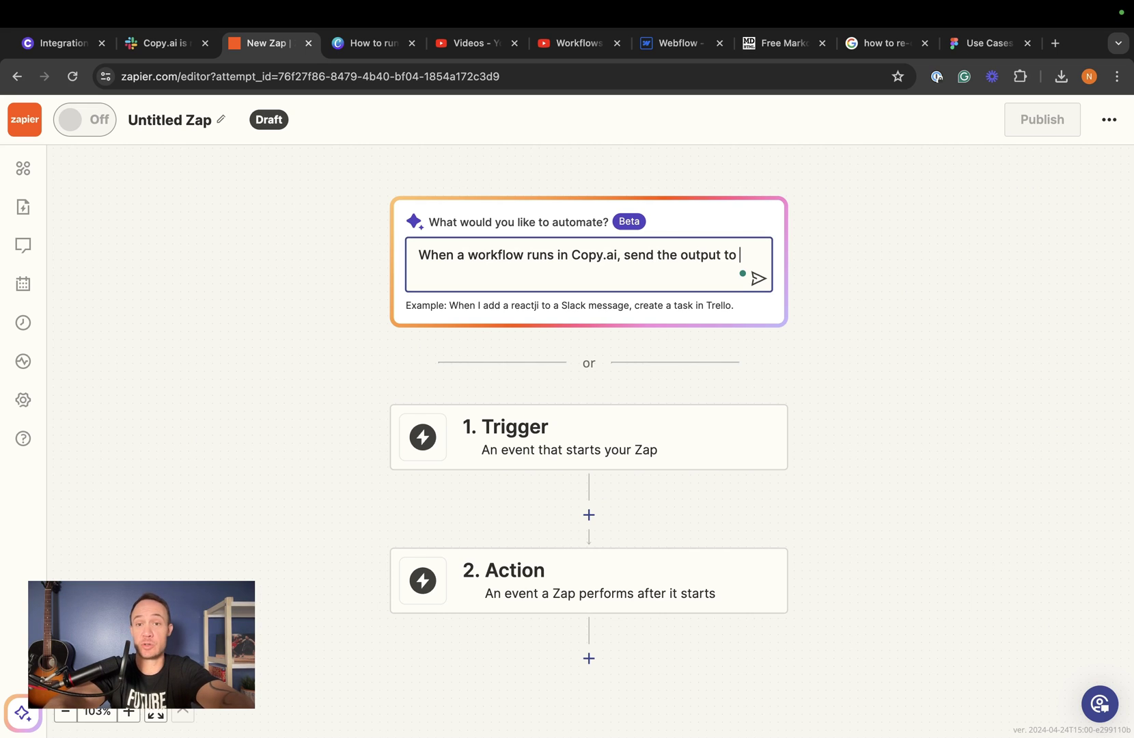
pyautogui.write('a Slack')
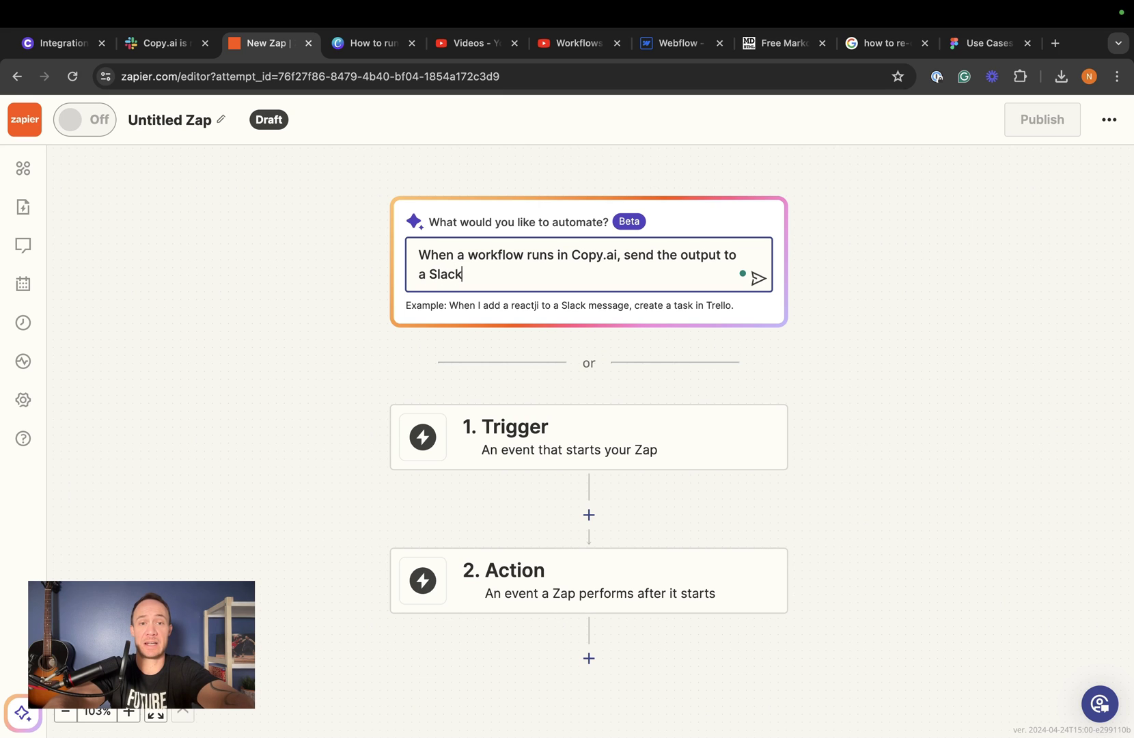
pyautogui.write(' Channel.')
# - Send Copilot the request to post Copy.ai workflow run output to a Slack channel
pyautogui.press('Return')
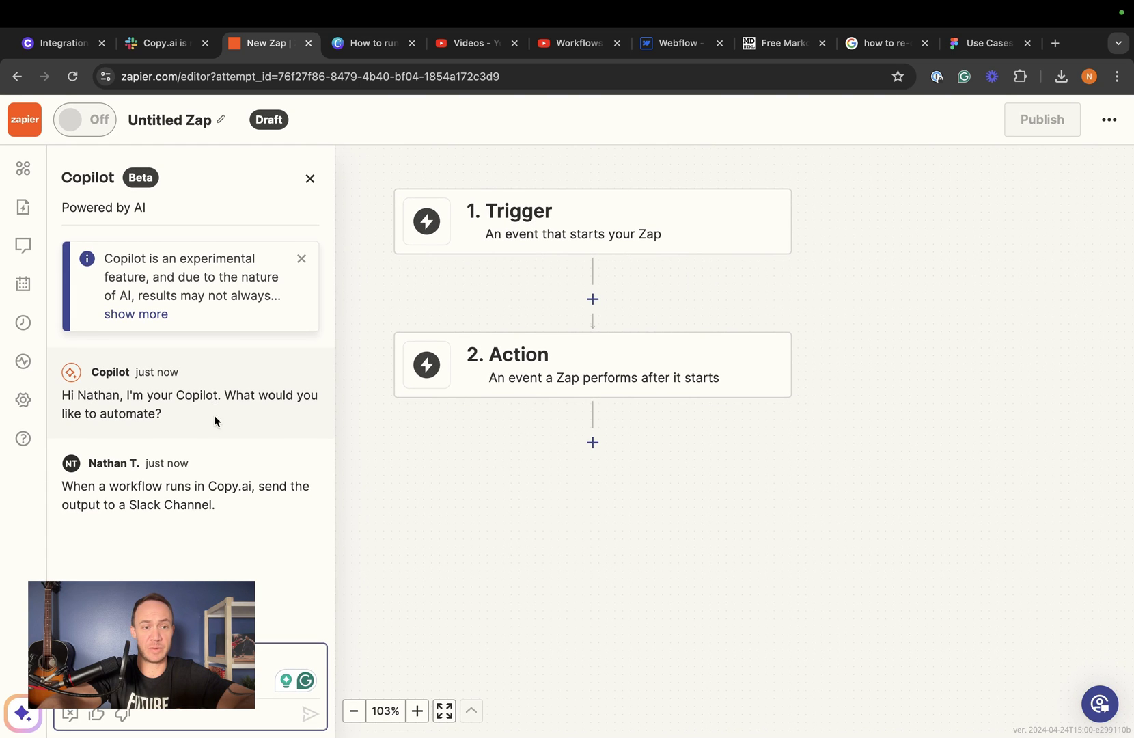
# - Set the trigger to Copy.ai's completed workflow run event
pyautogui.moveTo(215, 577); pyautogui.dragTo(215, 319)
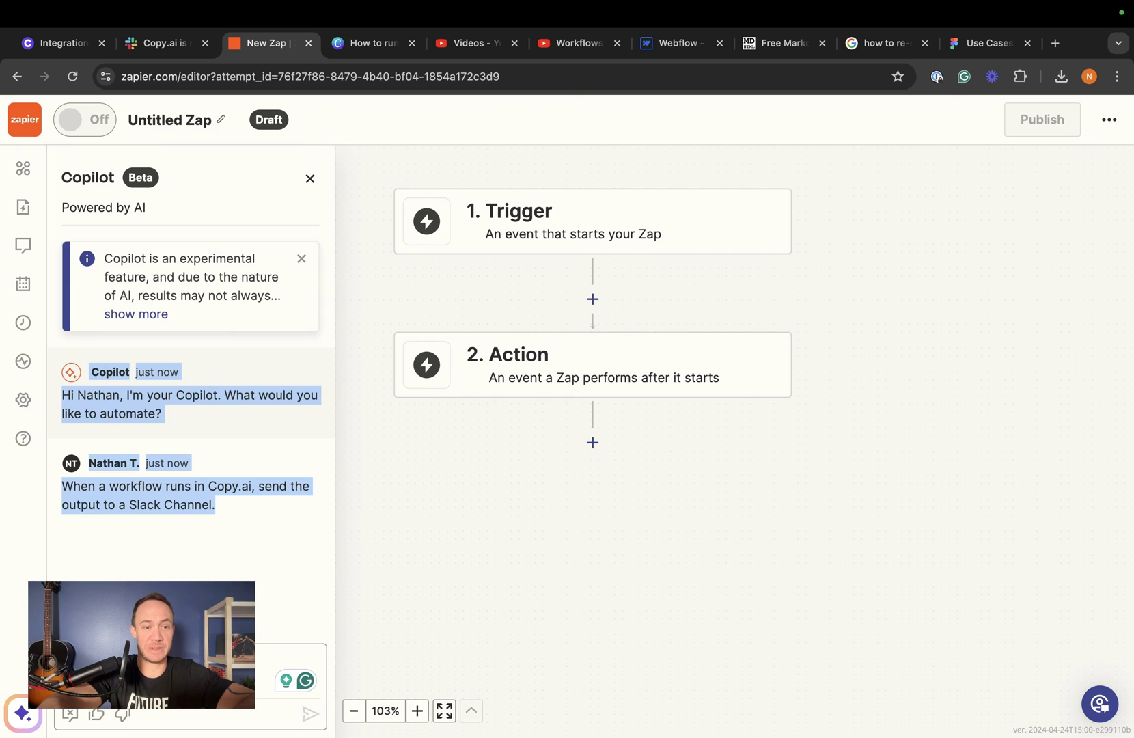
pyautogui.moveTo(210, 505); pyautogui.dragTo(248, 551)
pyautogui.click(532, 236)
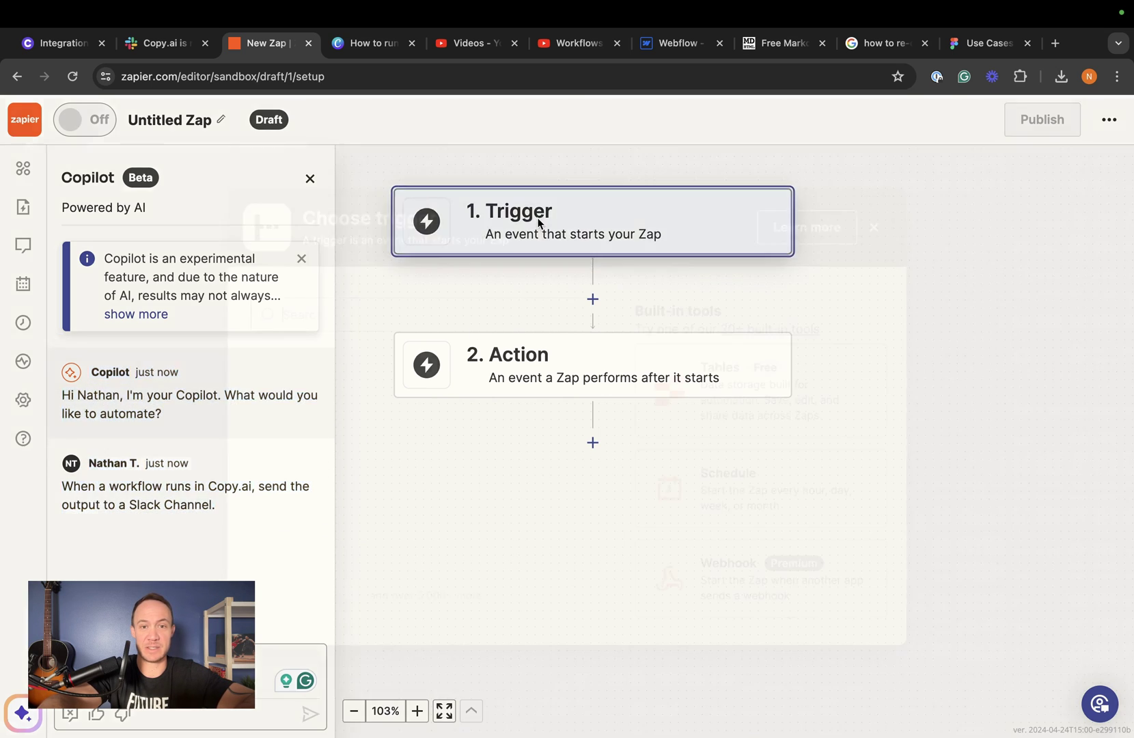
pyautogui.write('co')
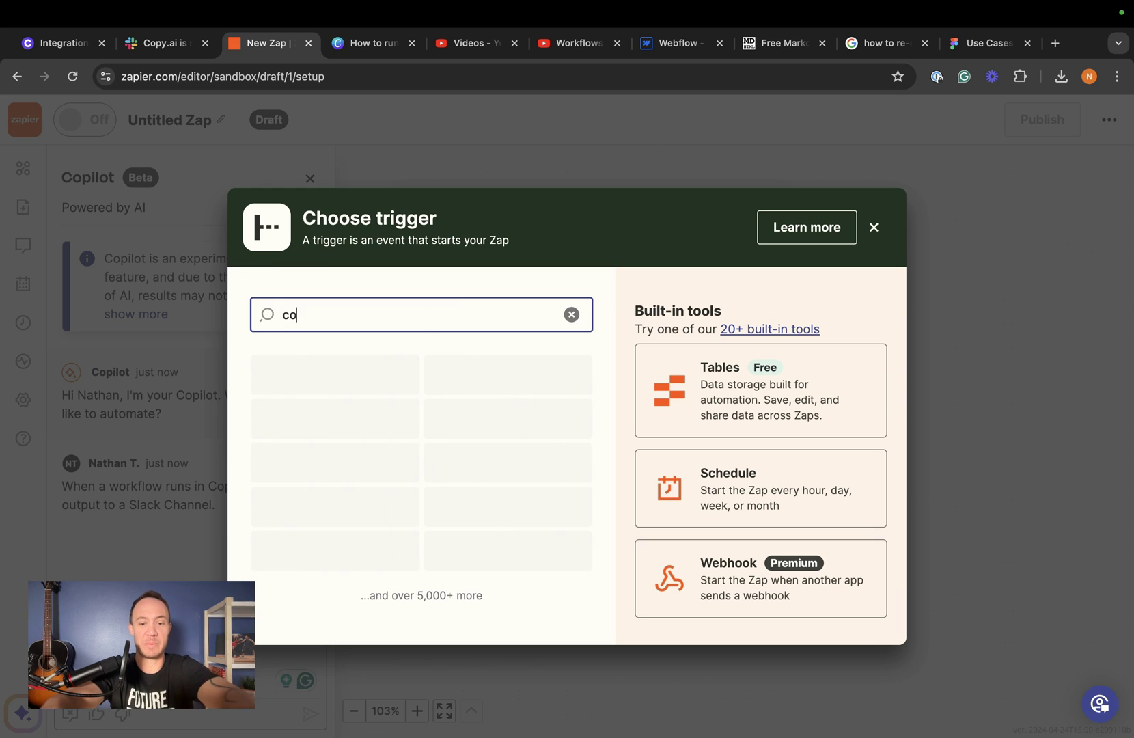
pyautogui.write('py.ai')
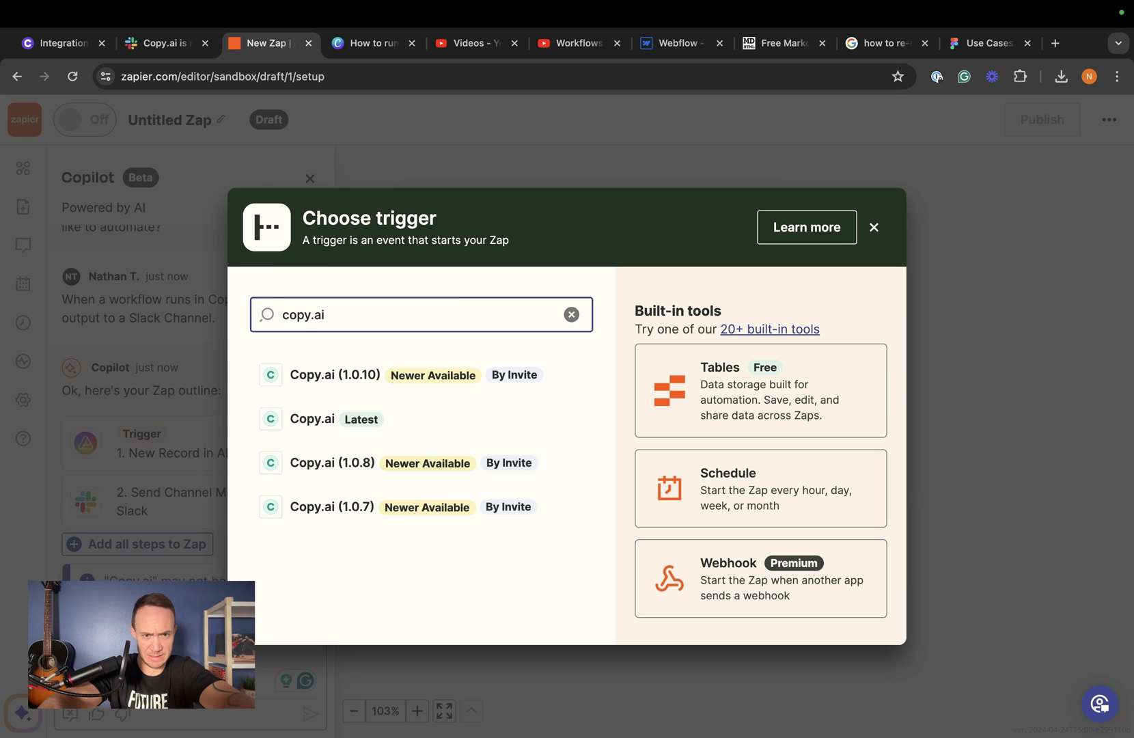
pyautogui.click(413, 425)
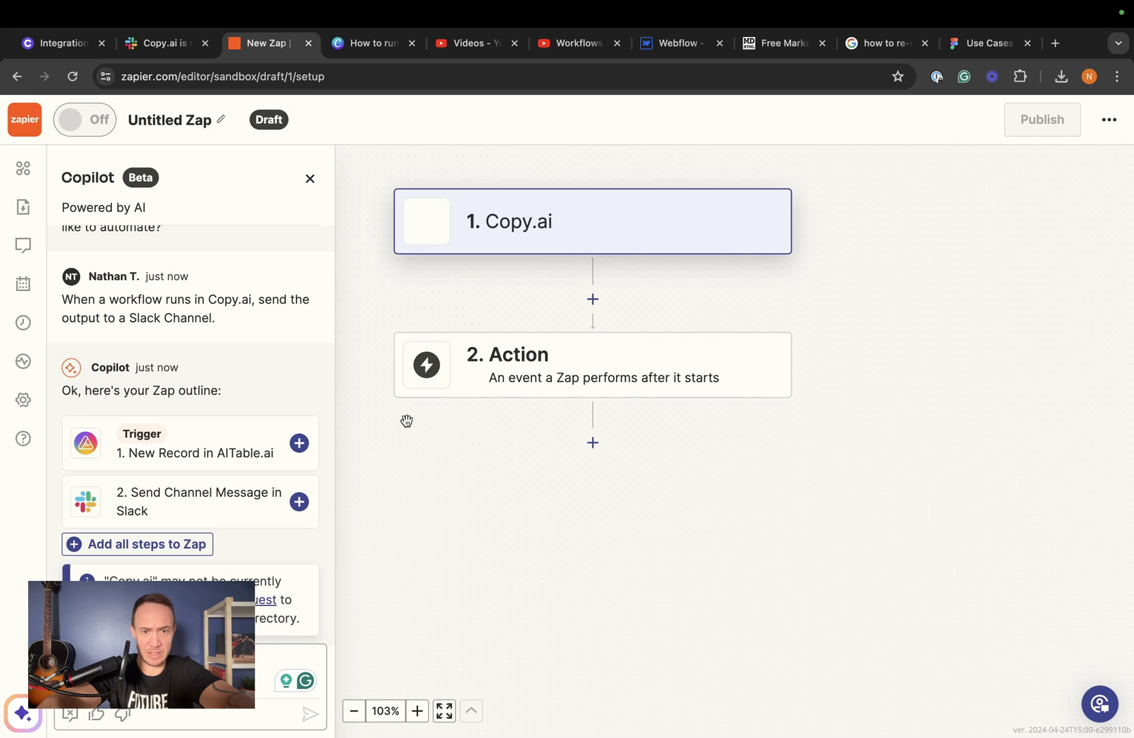
pyautogui.click(784, 363)
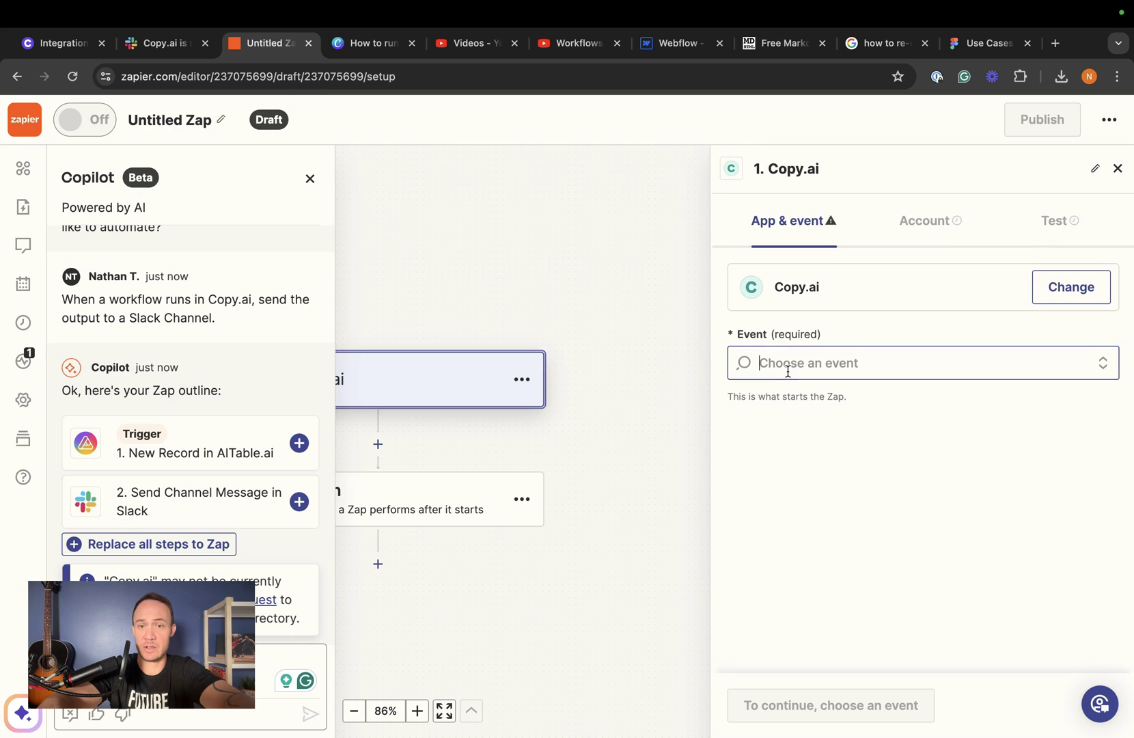
pyautogui.click(811, 419)
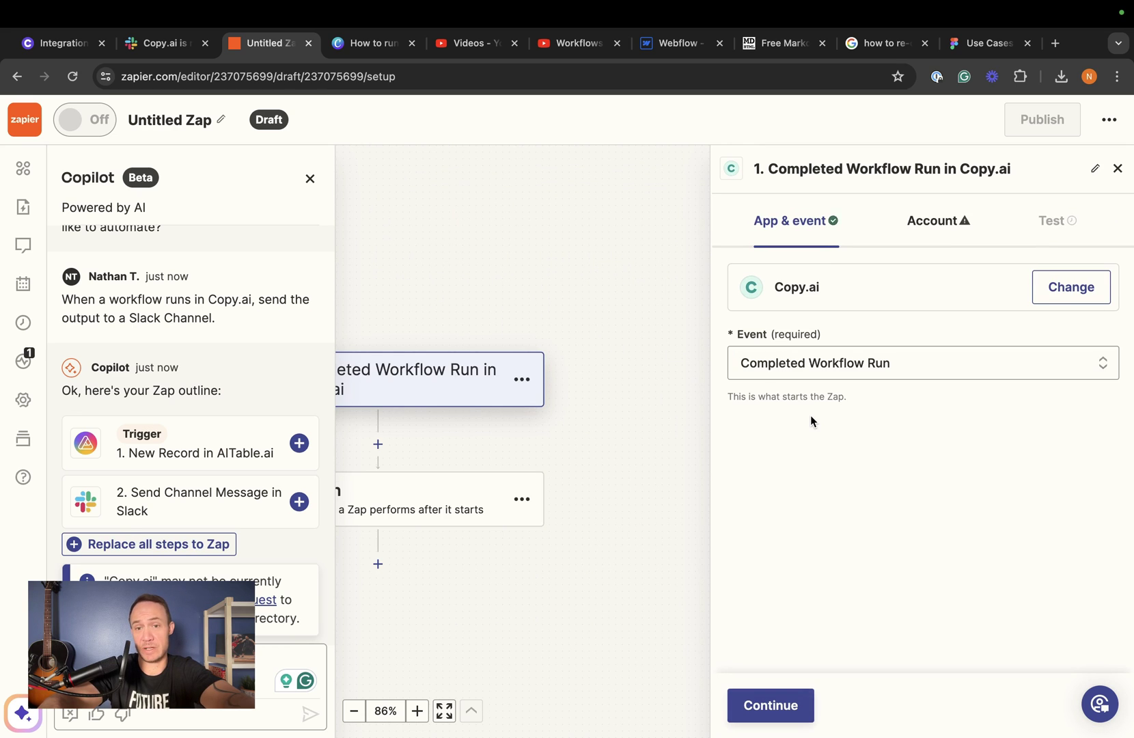
pyautogui.click(763, 697)
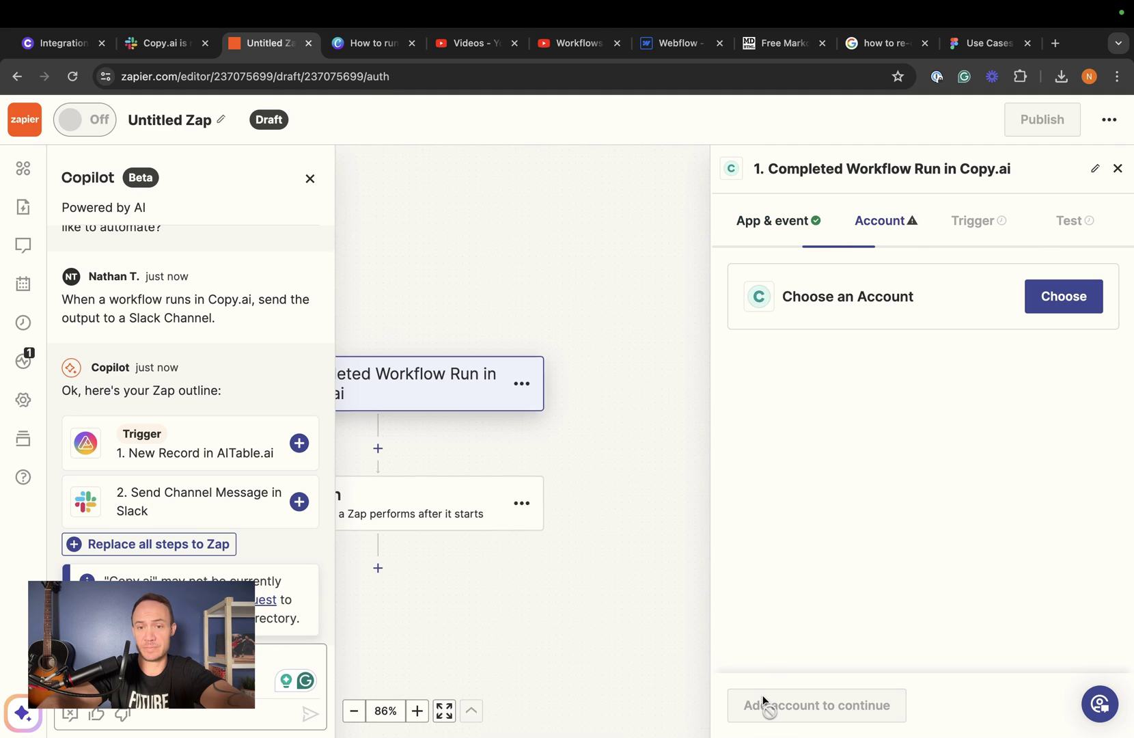
# - Connect the Copy.ai Blog Workspace account to the trigger
pyautogui.click(1057, 285)
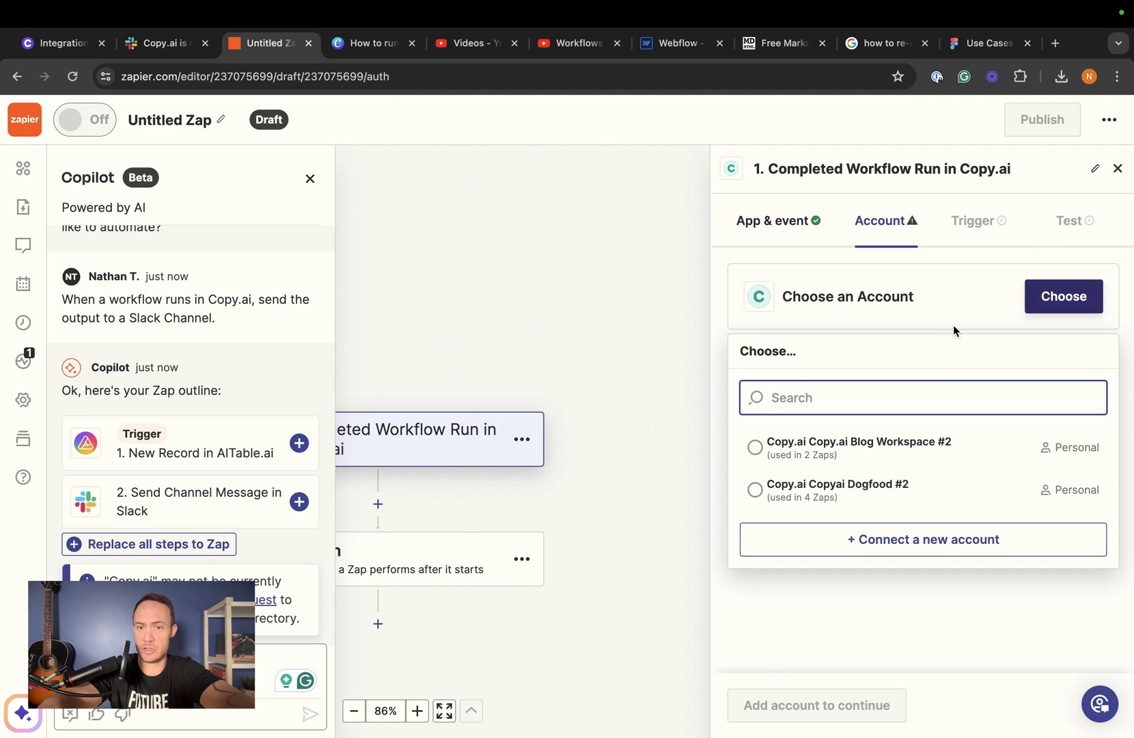
pyautogui.click(820, 448)
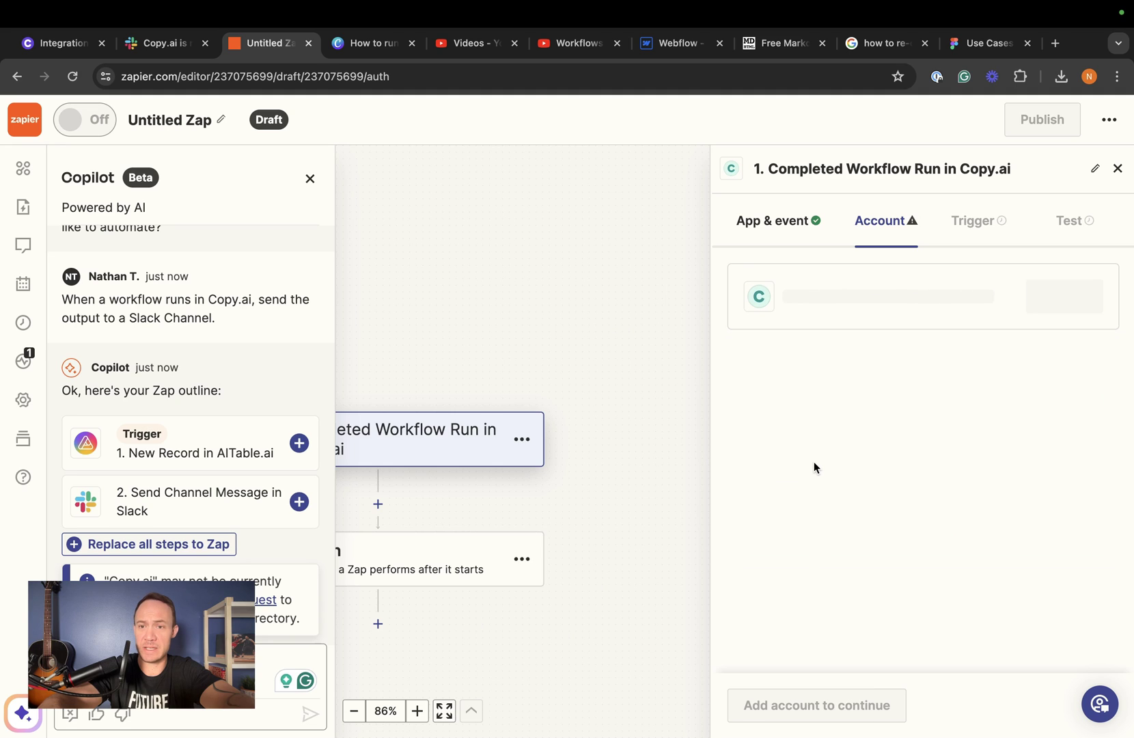
pyautogui.click(1053, 306)
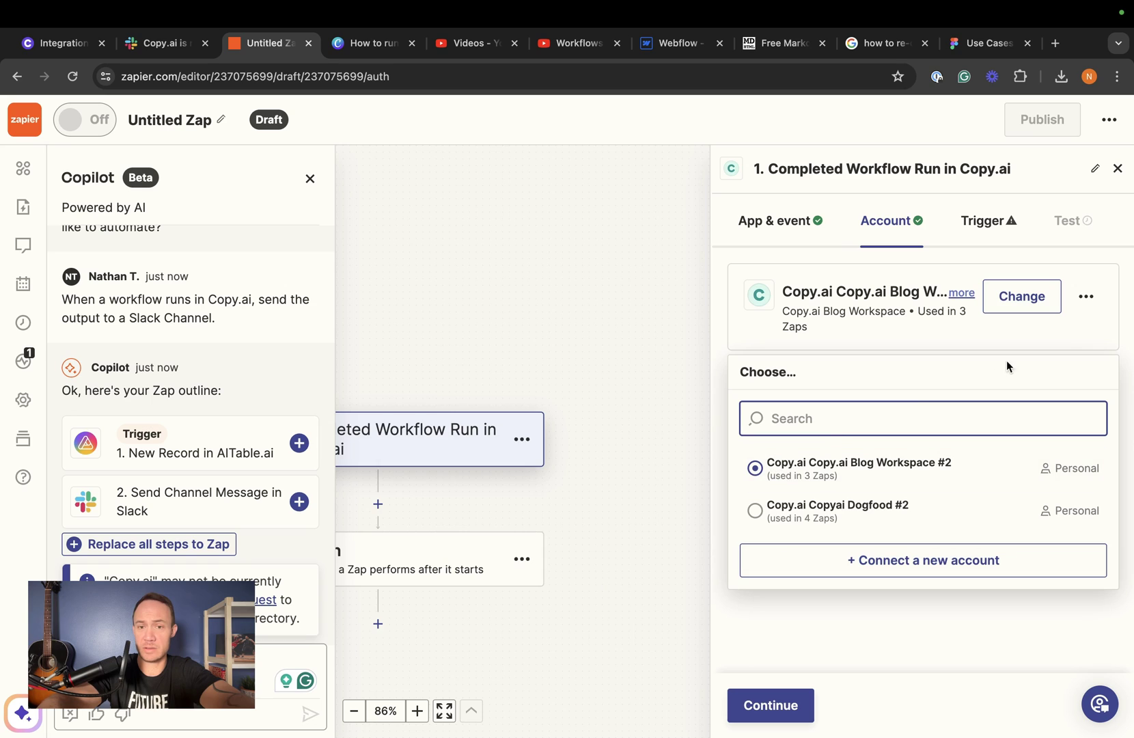
pyautogui.click(783, 705)
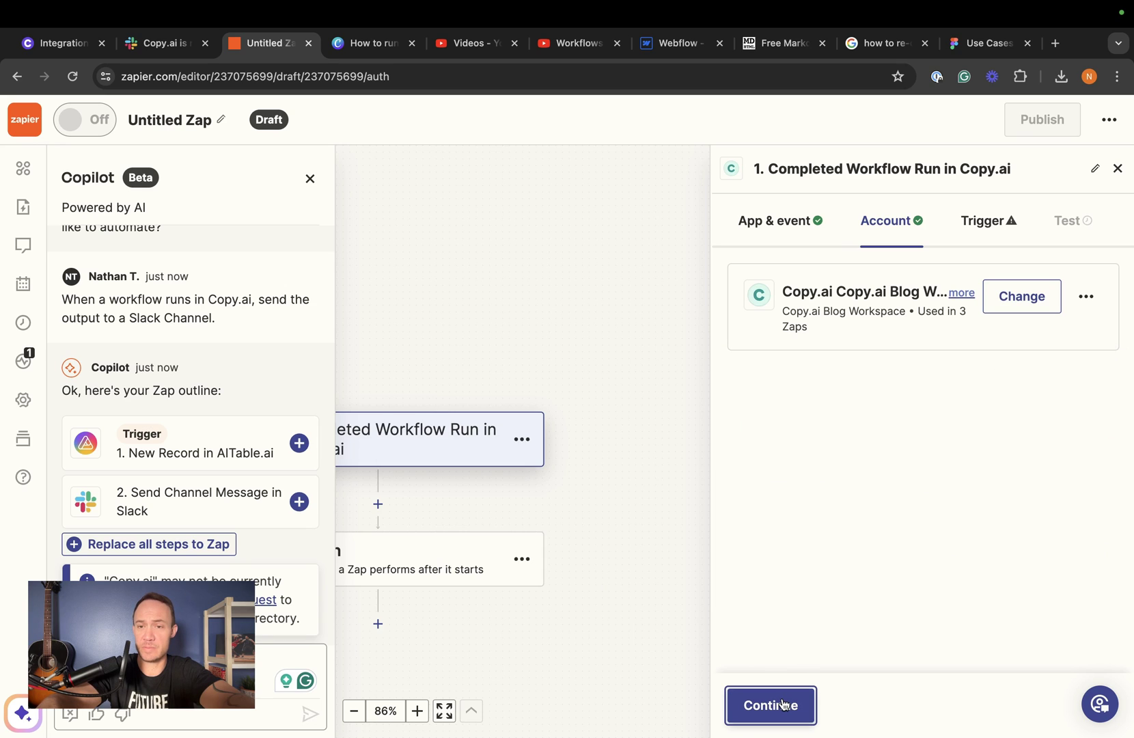
pyautogui.click(783, 705)
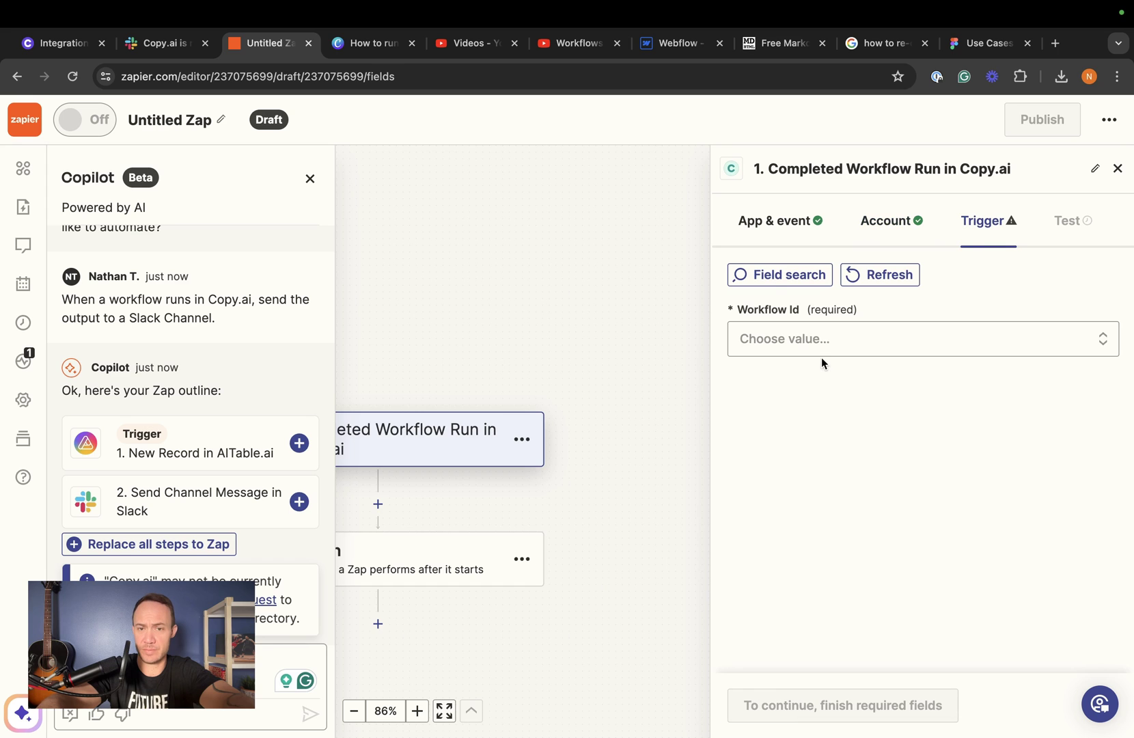
# - Watch the Enrich Person from LinkedIn Profile (3) workflow and test it, selecting Workflow Run A
pyautogui.click(820, 341)
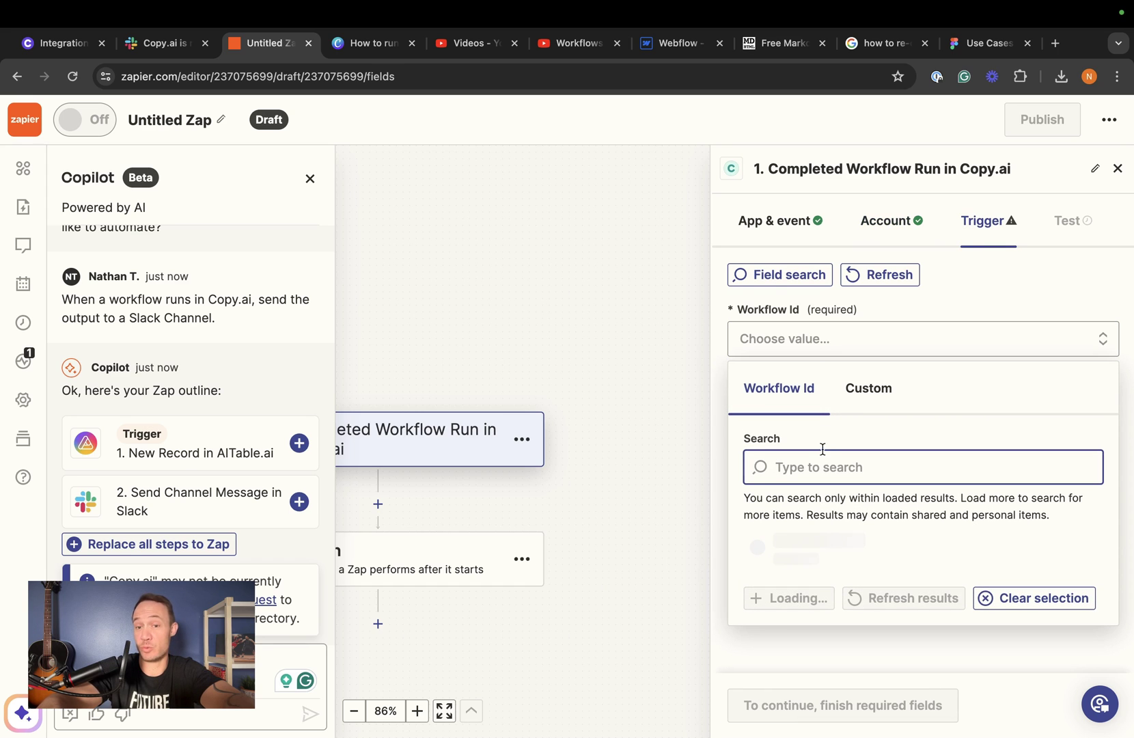
pyautogui.scroll(-1, 833, 479)
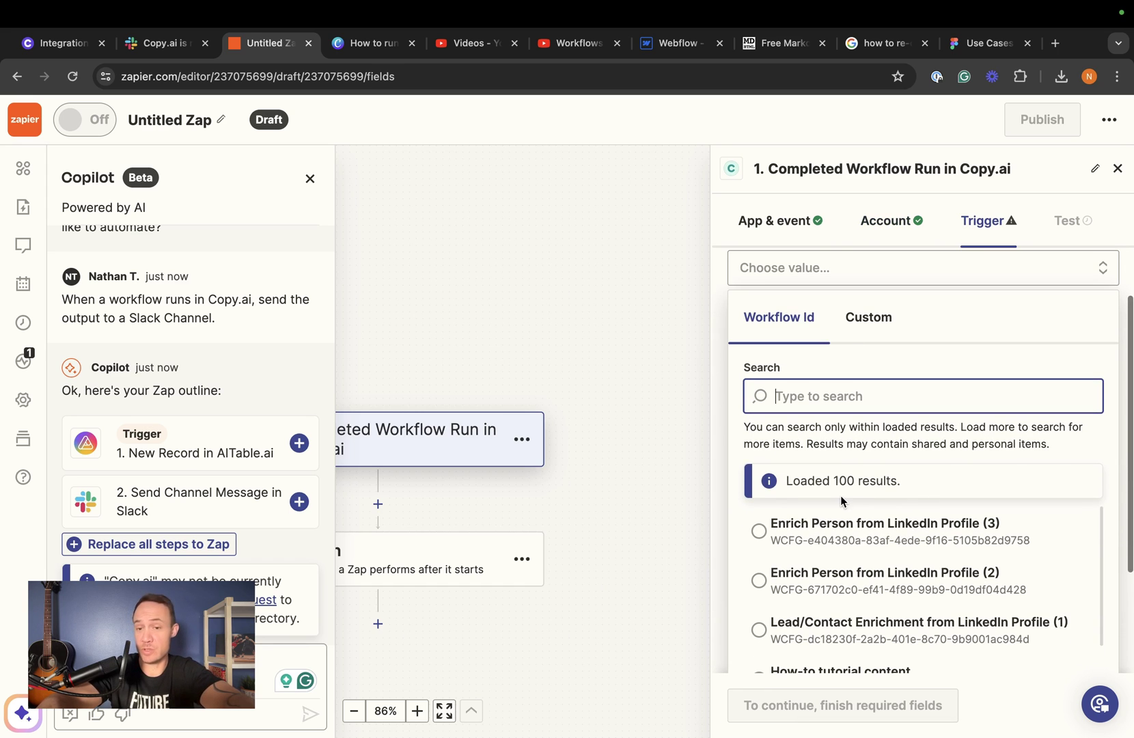
pyautogui.click(829, 529)
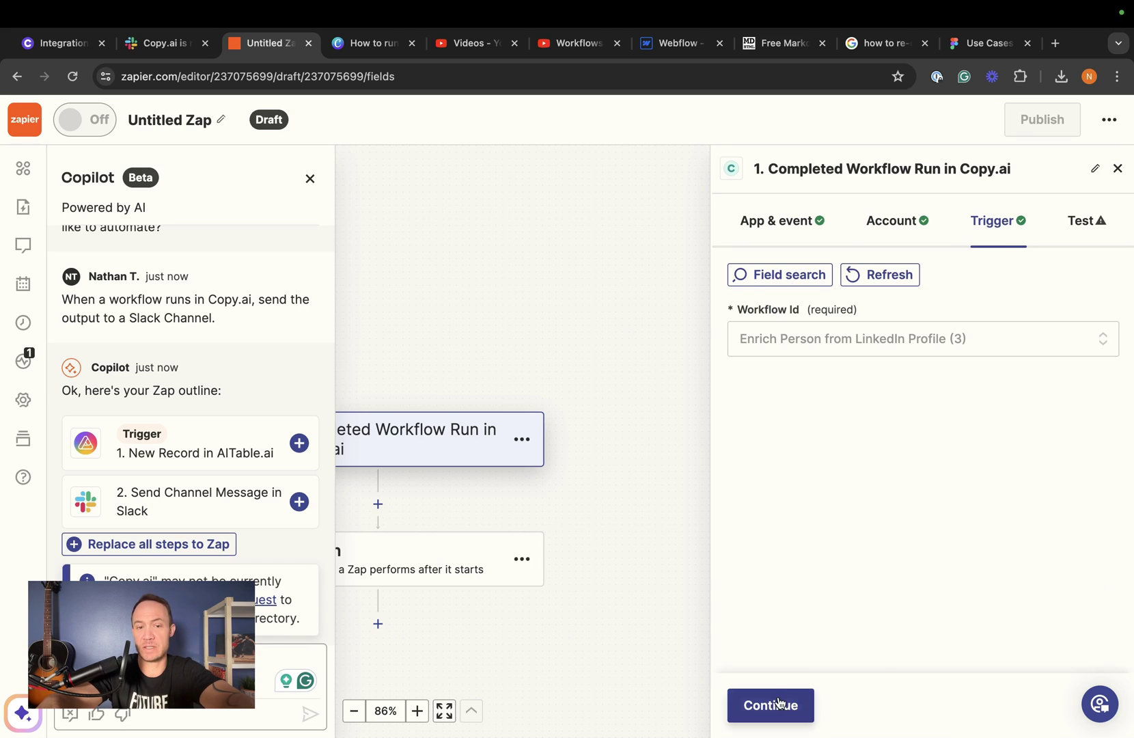
pyautogui.click(778, 703)
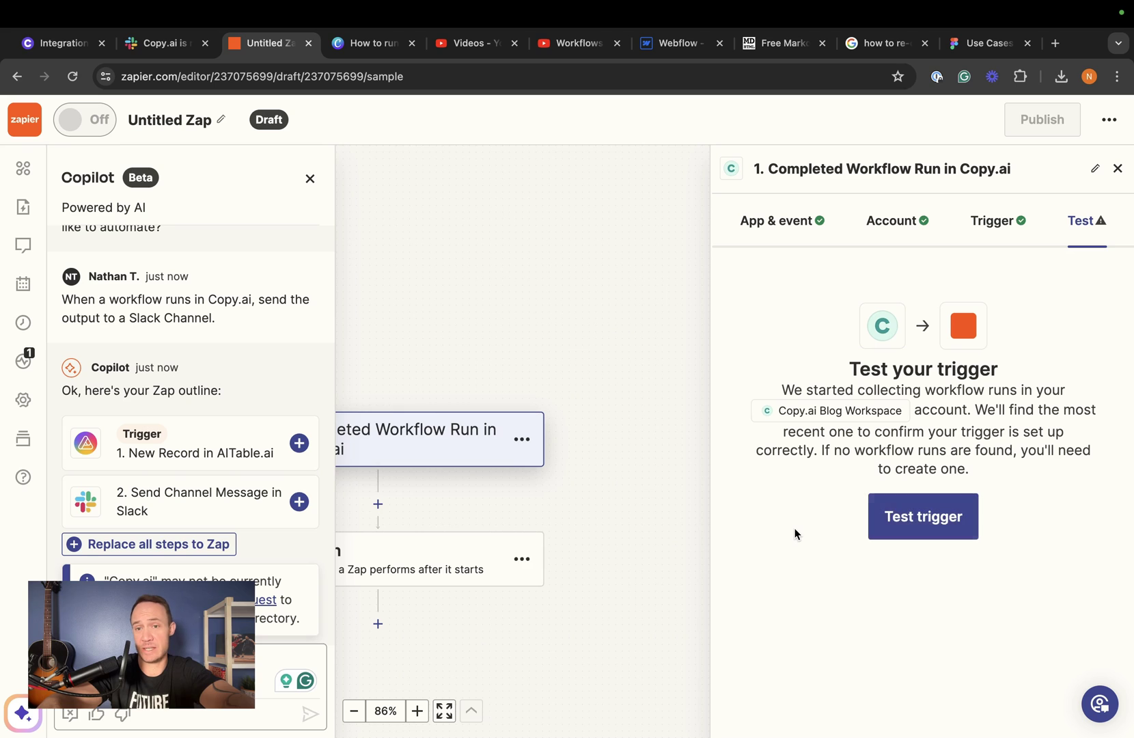
pyautogui.click(887, 520)
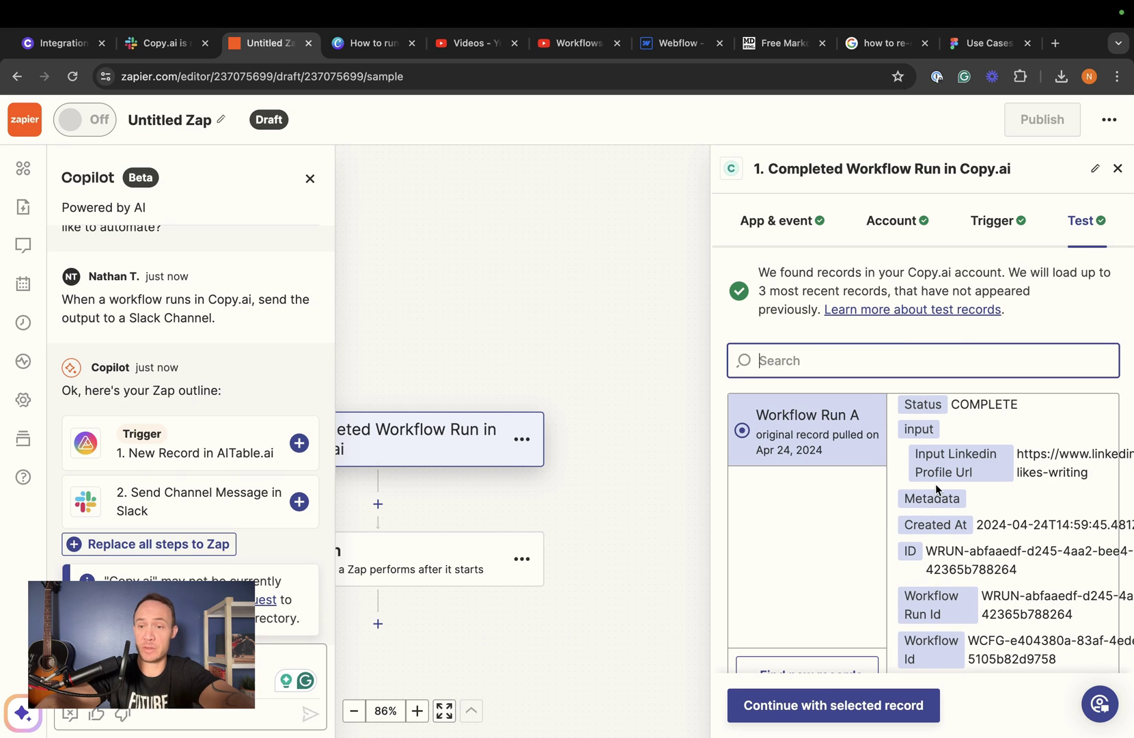
pyautogui.hscroll(2, 940, 474)
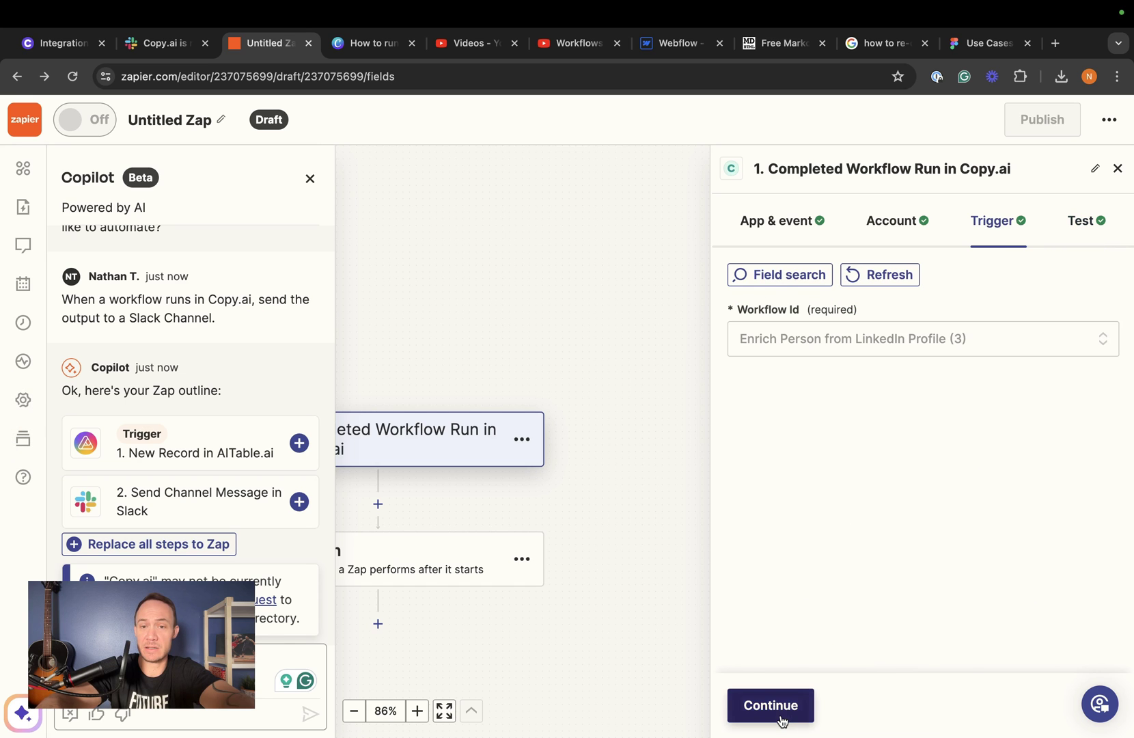
pyautogui.click(779, 715)
# - Make step 2 Slack's Send Channel Message event and begin signing in to Slack
pyautogui.click(779, 716)
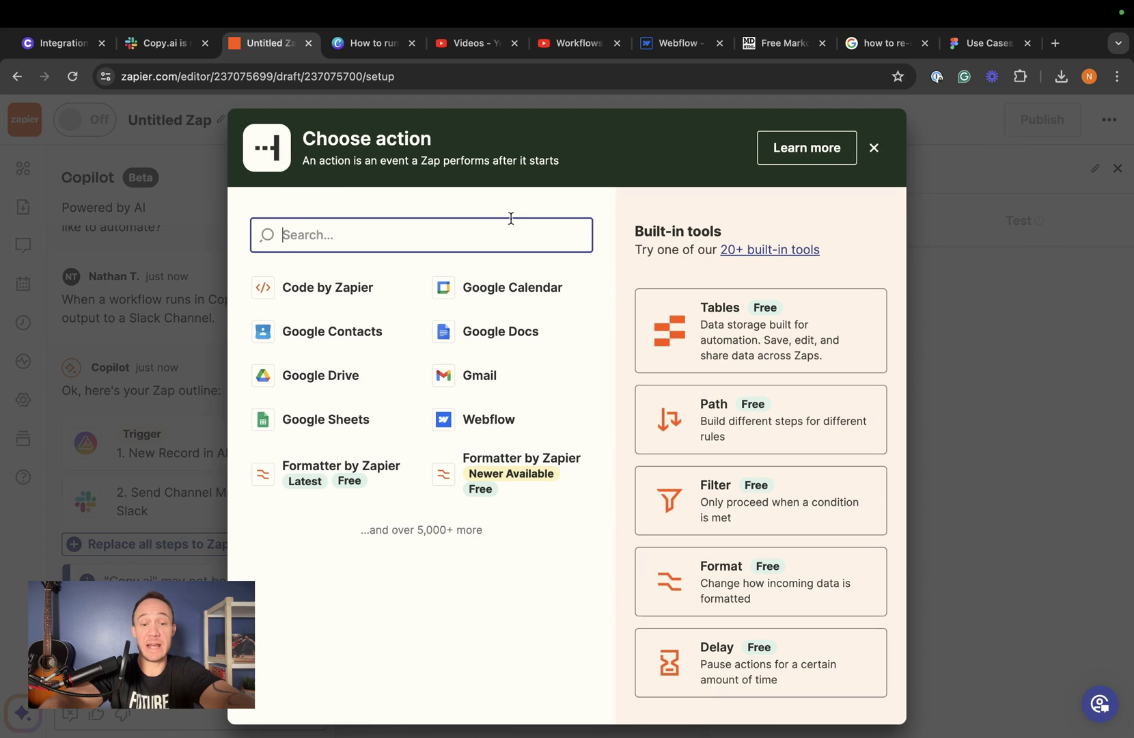
pyautogui.write('slack')
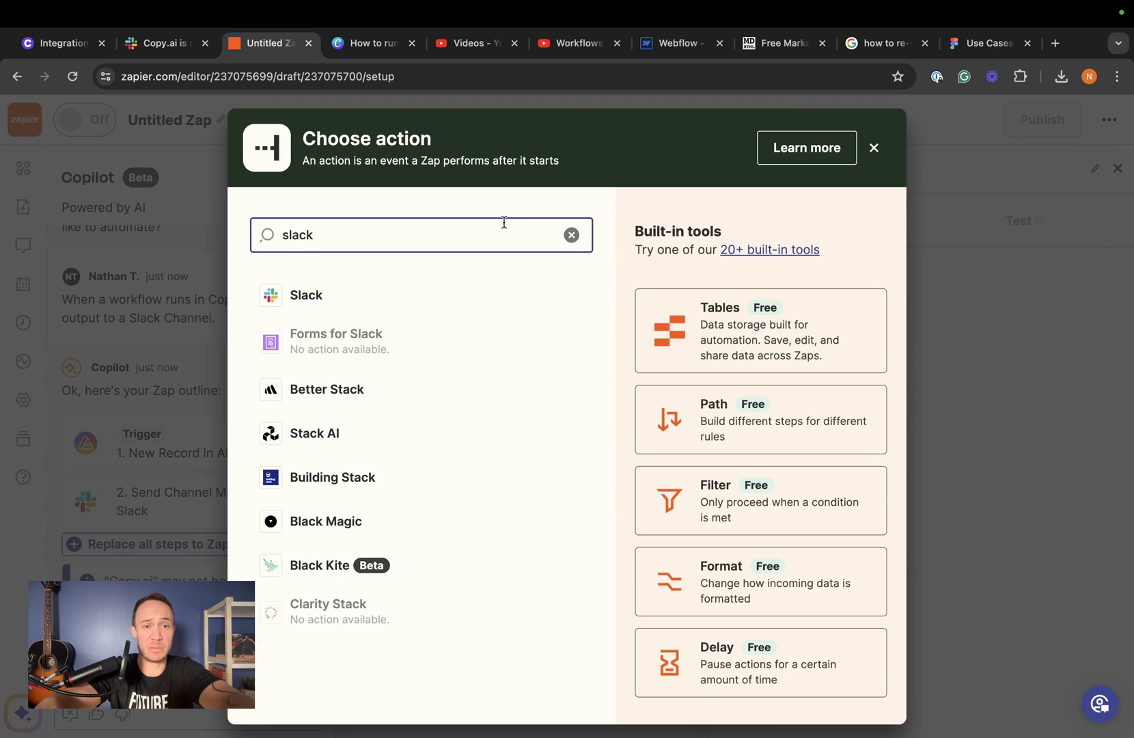
pyautogui.click(403, 305)
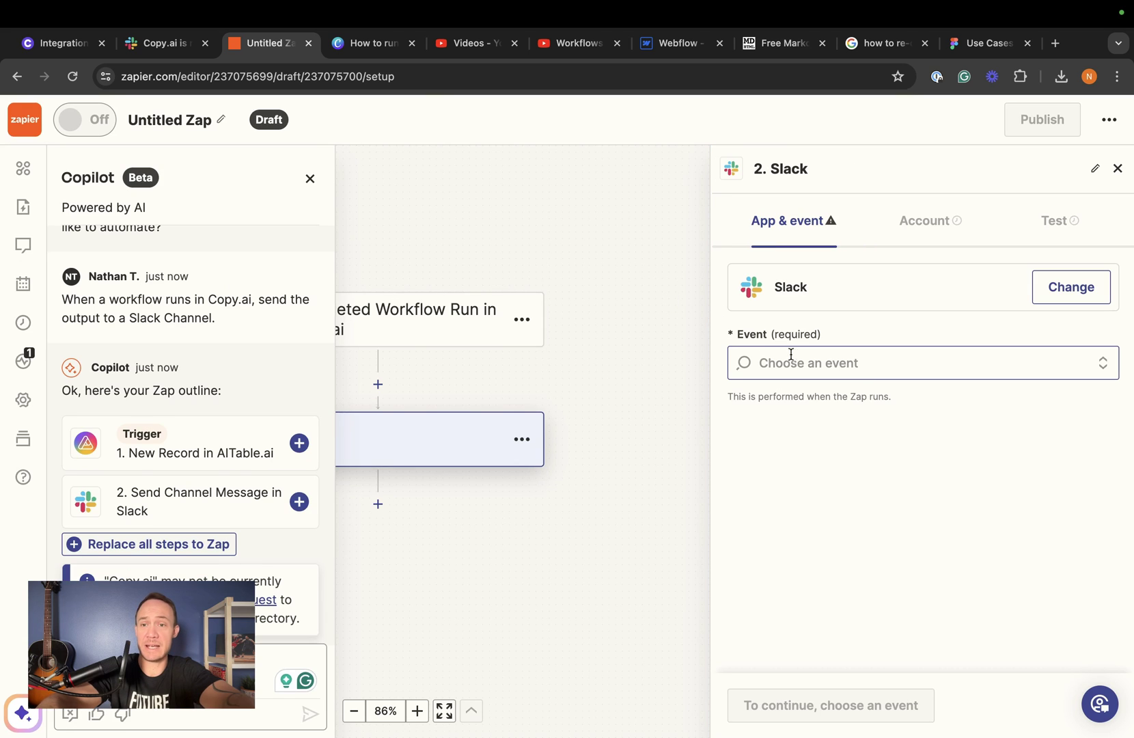
pyautogui.click(870, 371)
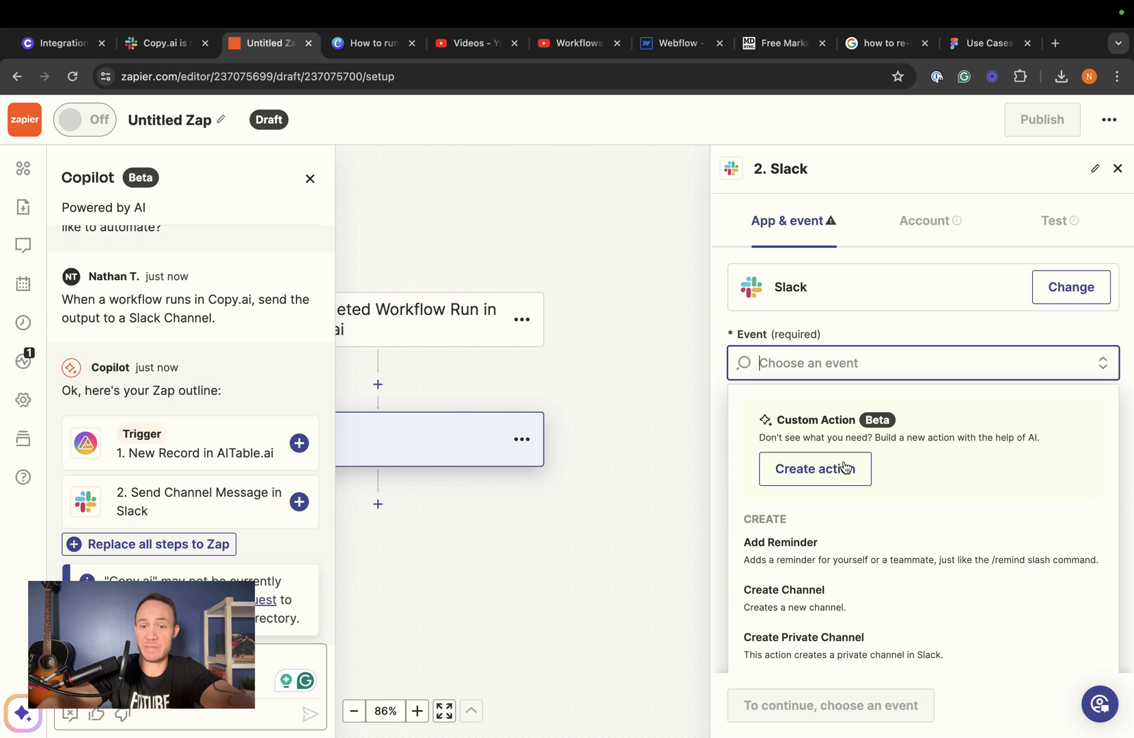
pyautogui.scroll(-1, 816, 524)
pyautogui.scroll(-2, 816, 524)
pyautogui.scroll(-1, 816, 524)
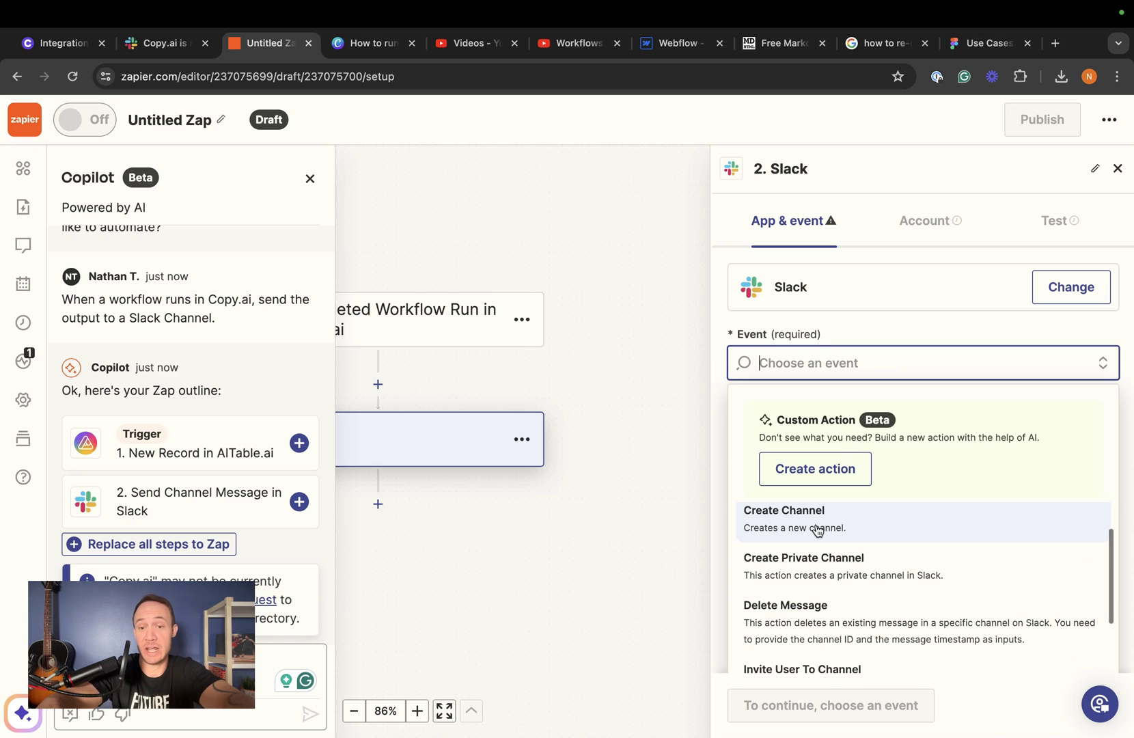
pyautogui.scroll(-1, 815, 527)
pyautogui.scroll(-1, 816, 527)
pyautogui.scroll(-1, 816, 527)
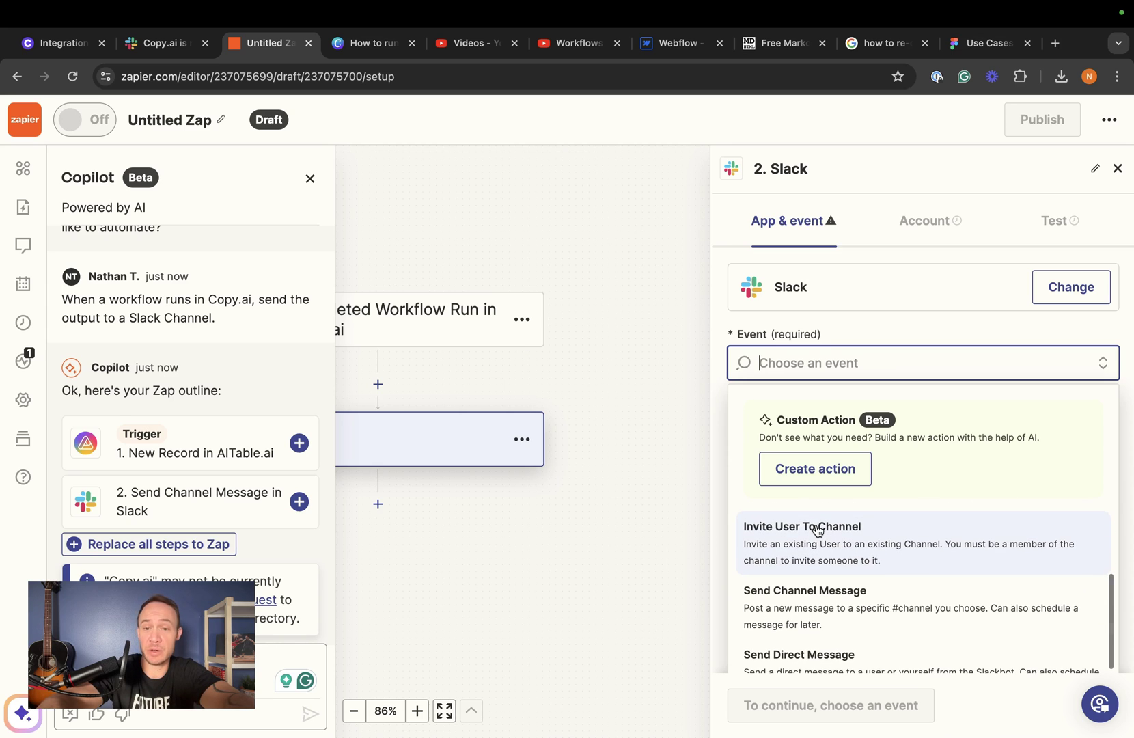
pyautogui.click(817, 601)
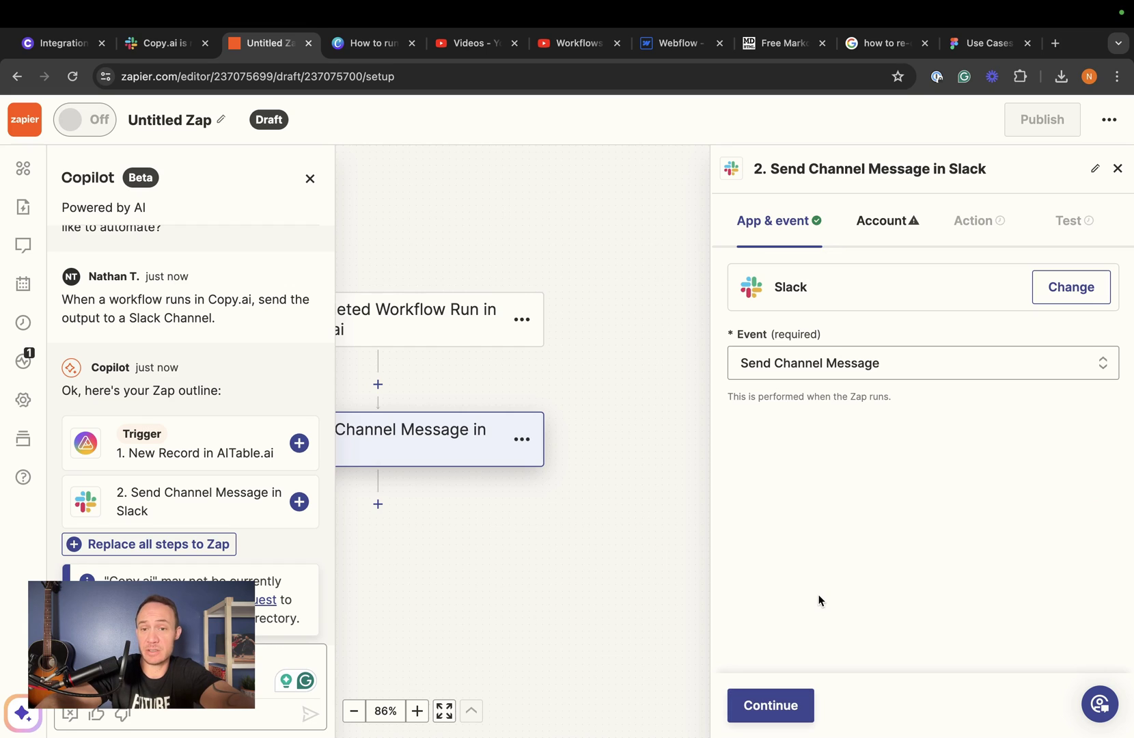
pyautogui.click(767, 705)
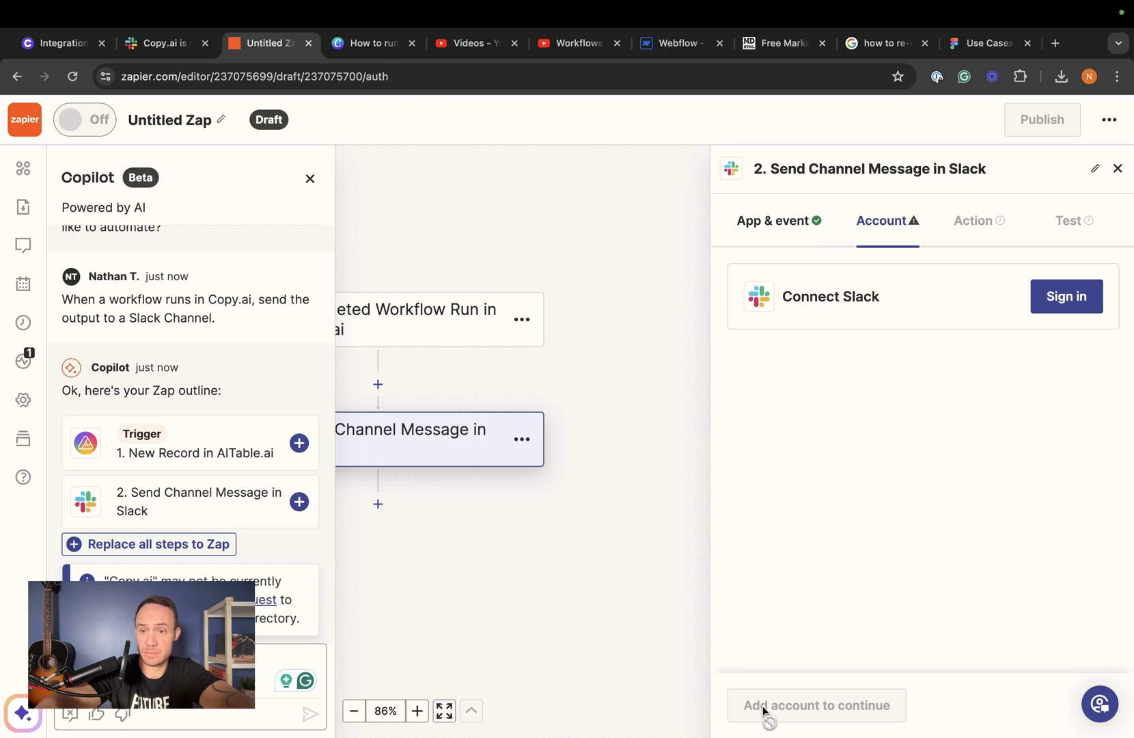
pyautogui.click(1056, 301)
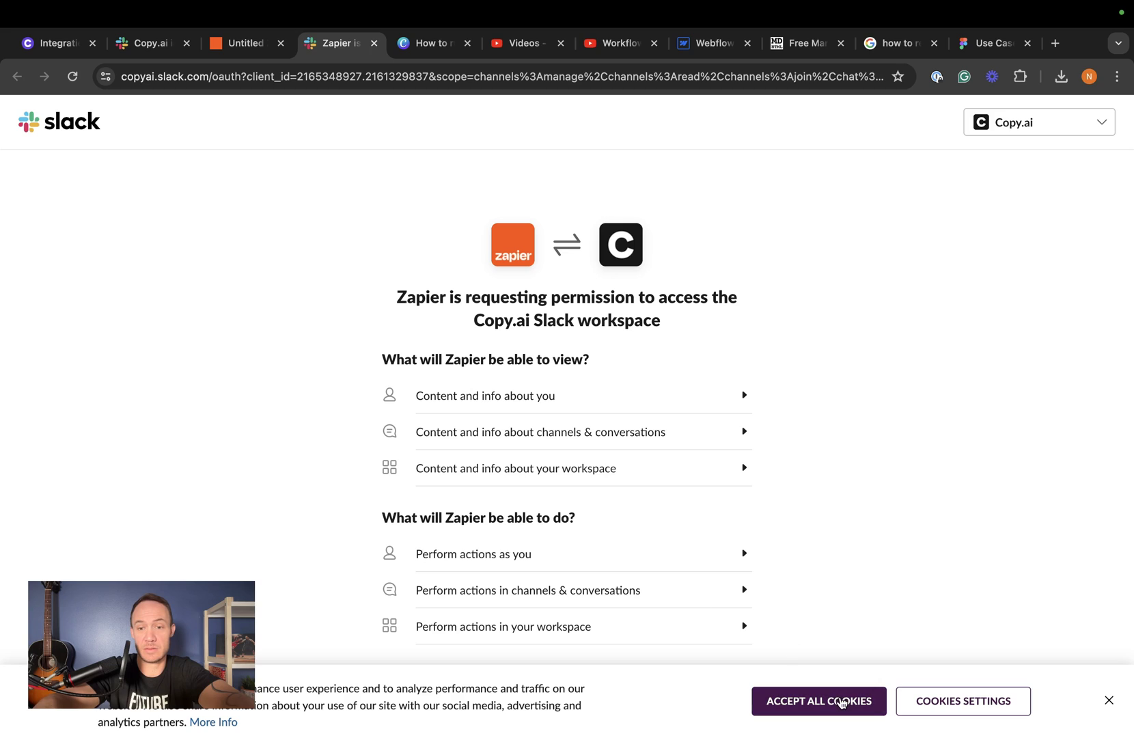
# - Accept Slack's cookies and allow Zapier access to the Copy.ai Slack workspace
pyautogui.click(790, 708)
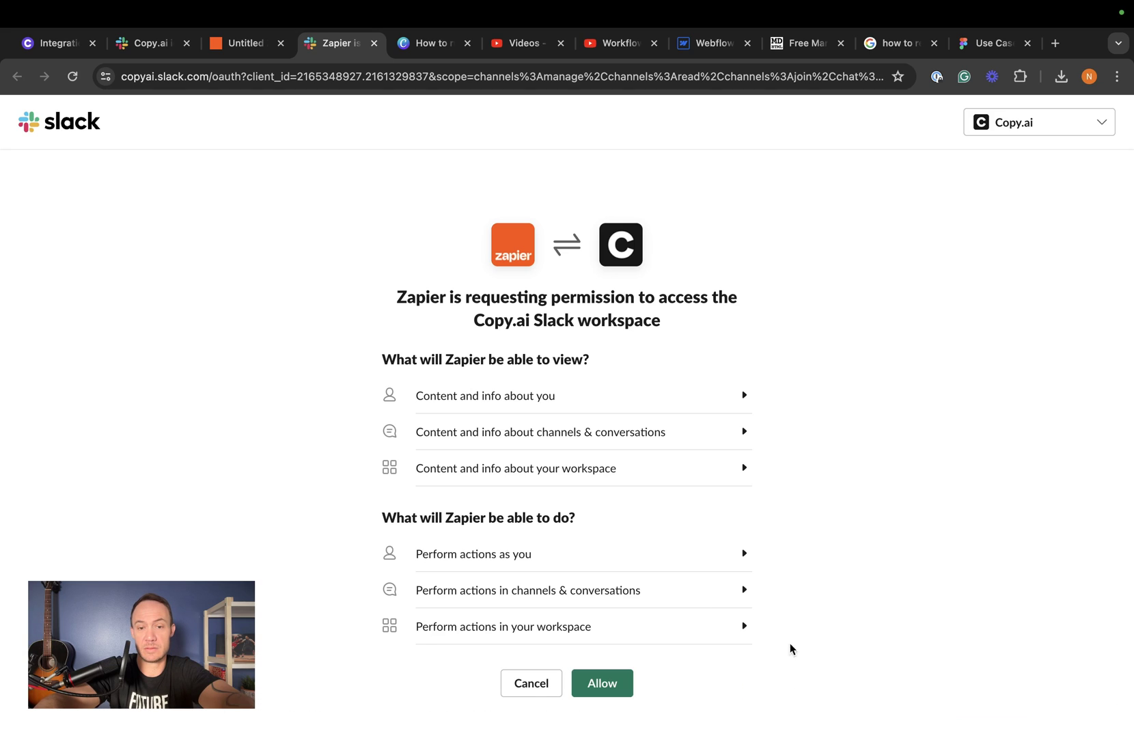
pyautogui.click(619, 687)
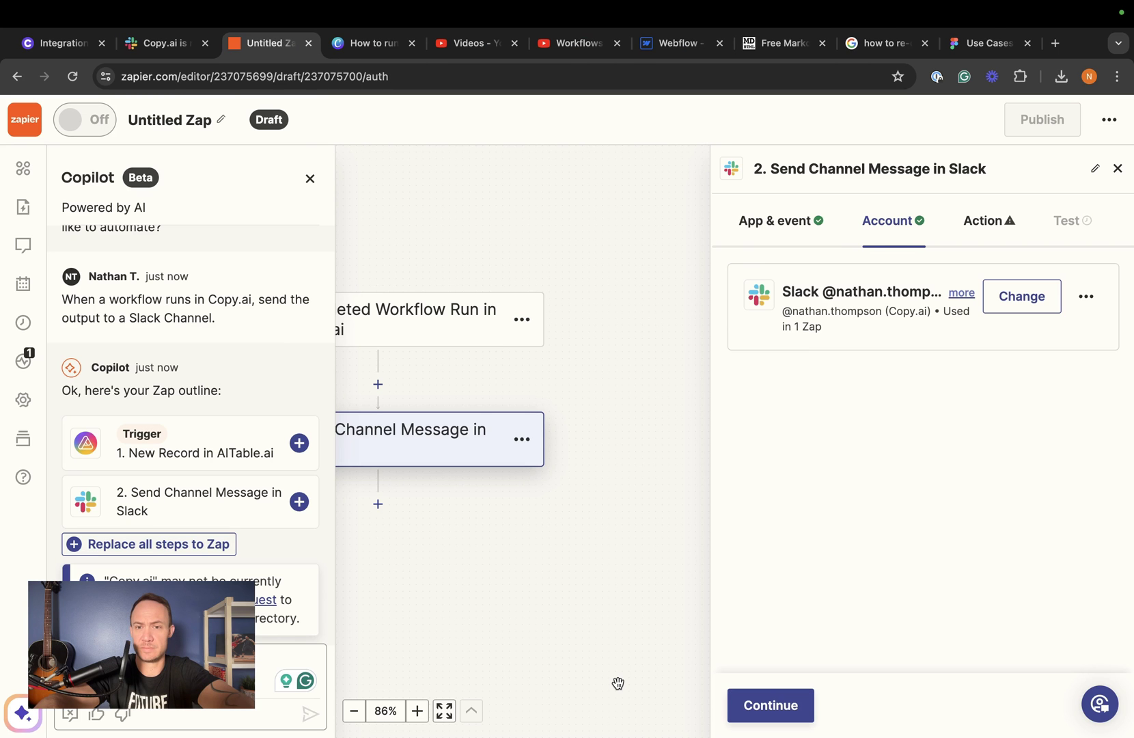
# - Browse the Slack channel list without choosing one, then show Copy.ai run data for Message Text
pyautogui.click(778, 702)
pyautogui.click(781, 347)
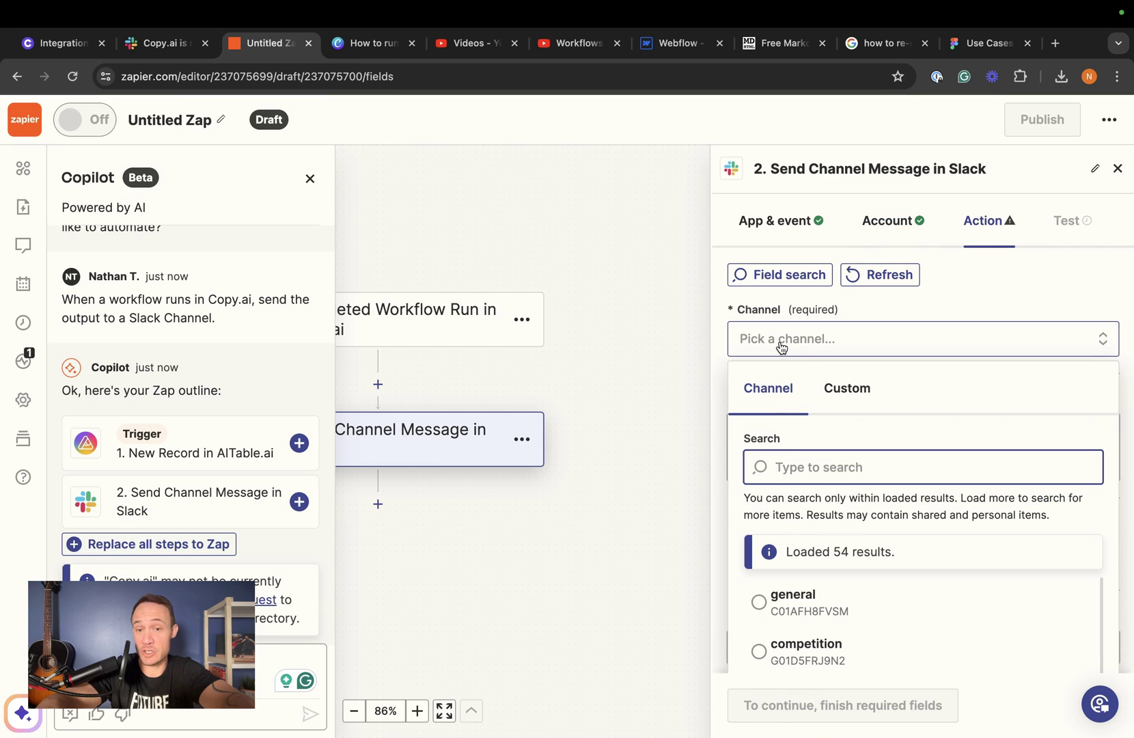
pyautogui.scroll(-3, 815, 597)
pyautogui.scroll(3, 814, 585)
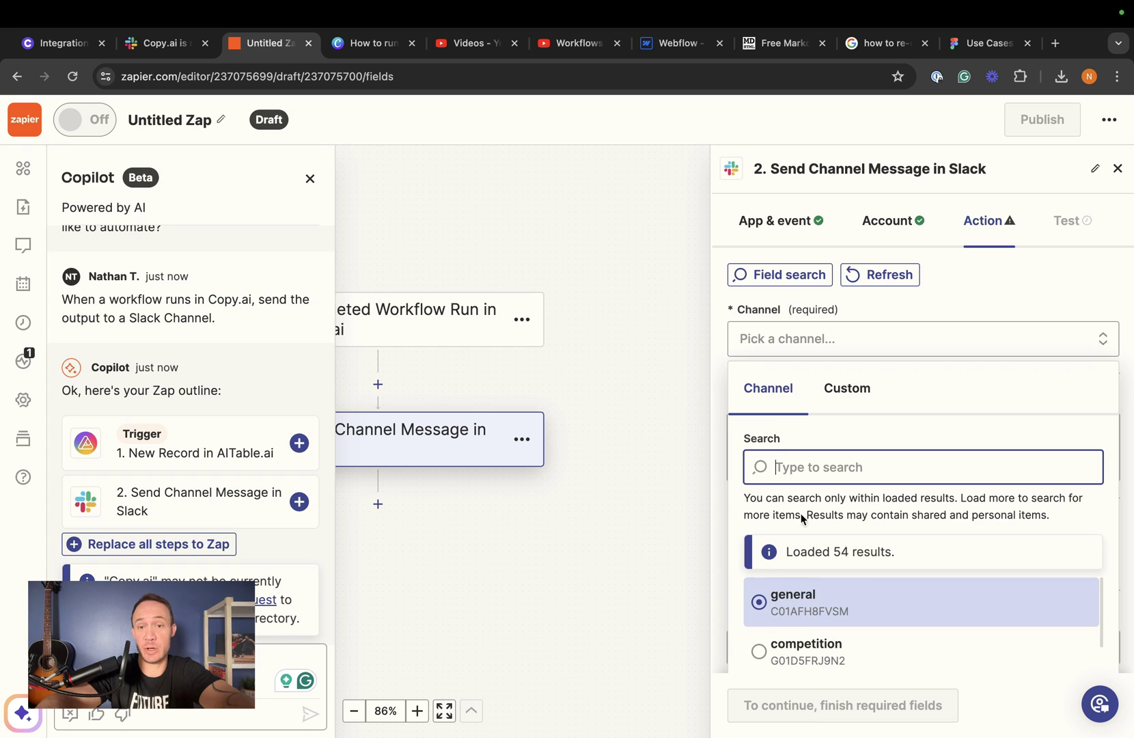
pyautogui.click(717, 358)
pyautogui.click(770, 450)
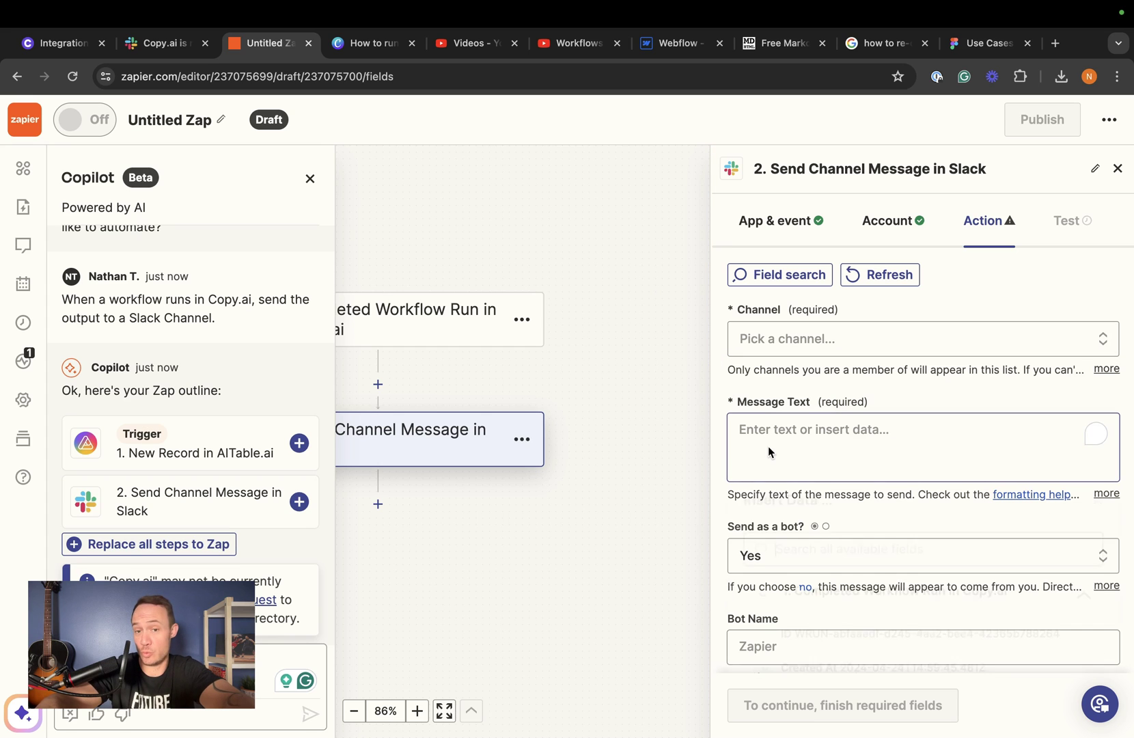
pyautogui.scroll(-2, 793, 553)
pyautogui.scroll(-2, 794, 551)
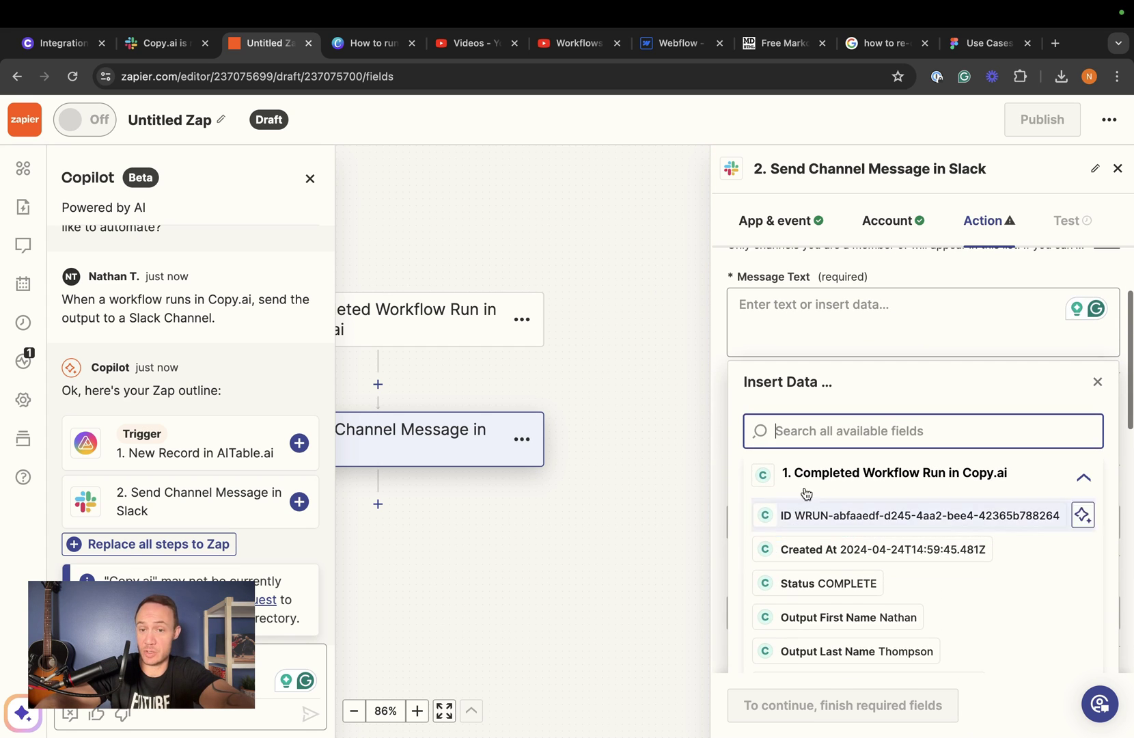